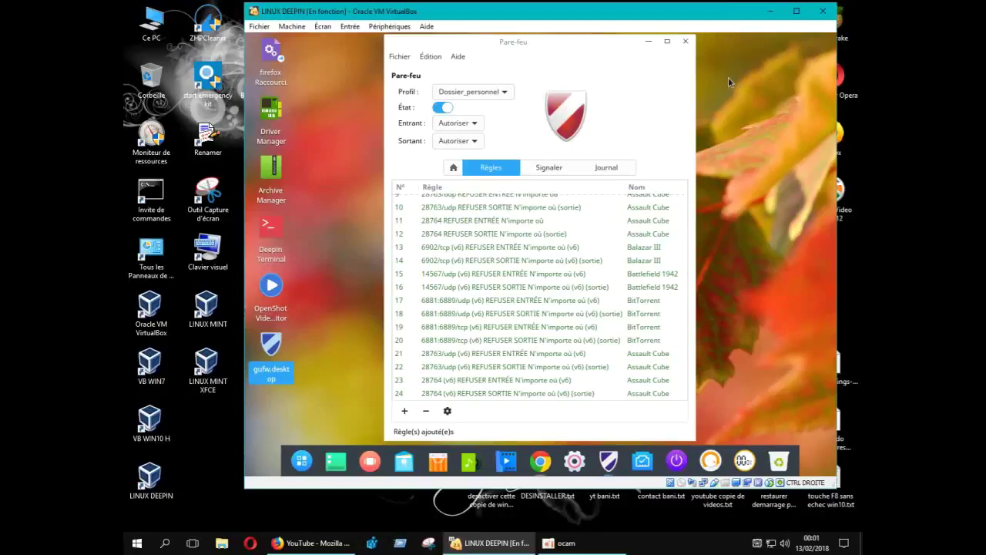
# - Reposition and enlarge the LINUX DEEPIN virtual machine window, and minimize the firewall window to expose the Deepin desktop
pyautogui.moveTo(738, 14); pyautogui.dragTo(698, 23)
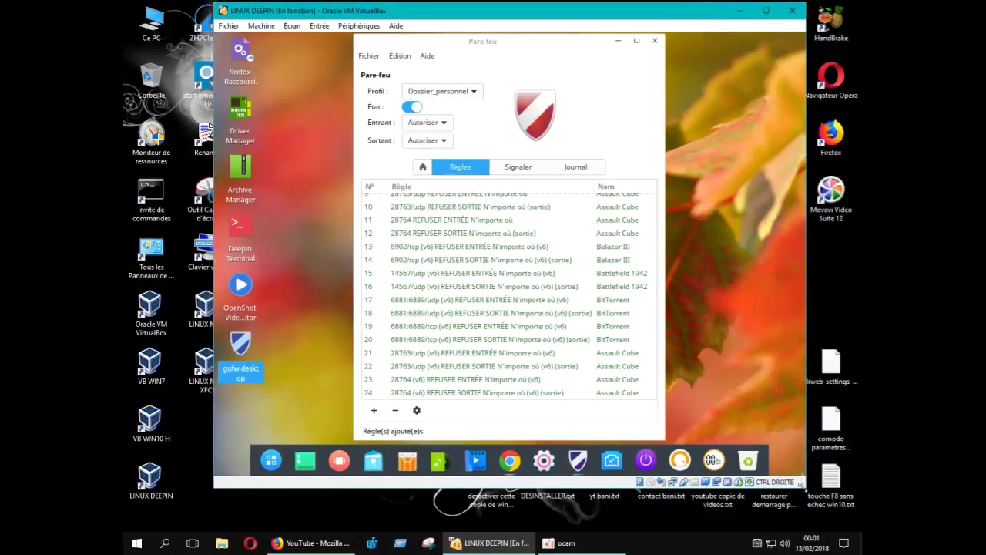
pyautogui.moveTo(803, 485); pyautogui.dragTo(833, 519)
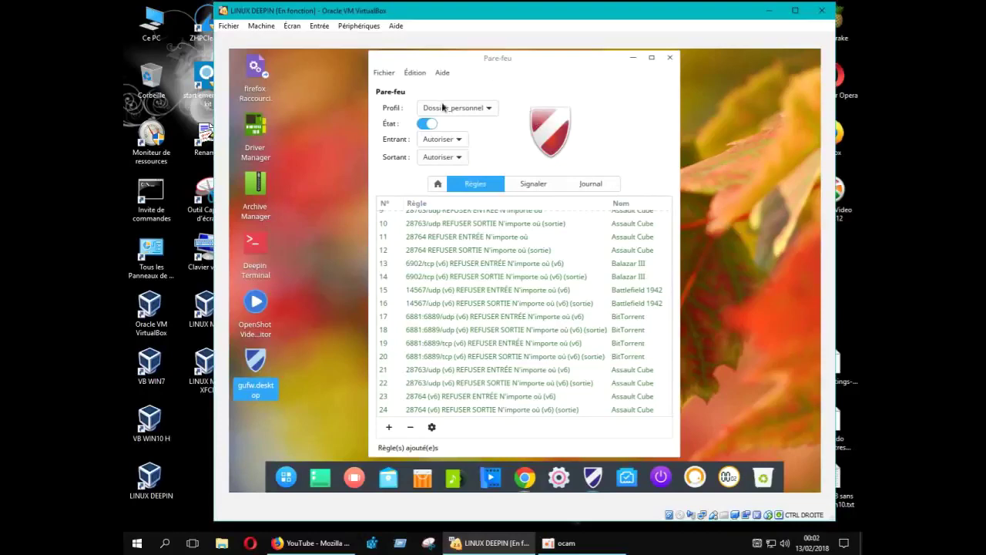
pyautogui.moveTo(527, 63); pyautogui.dragTo(620, 67)
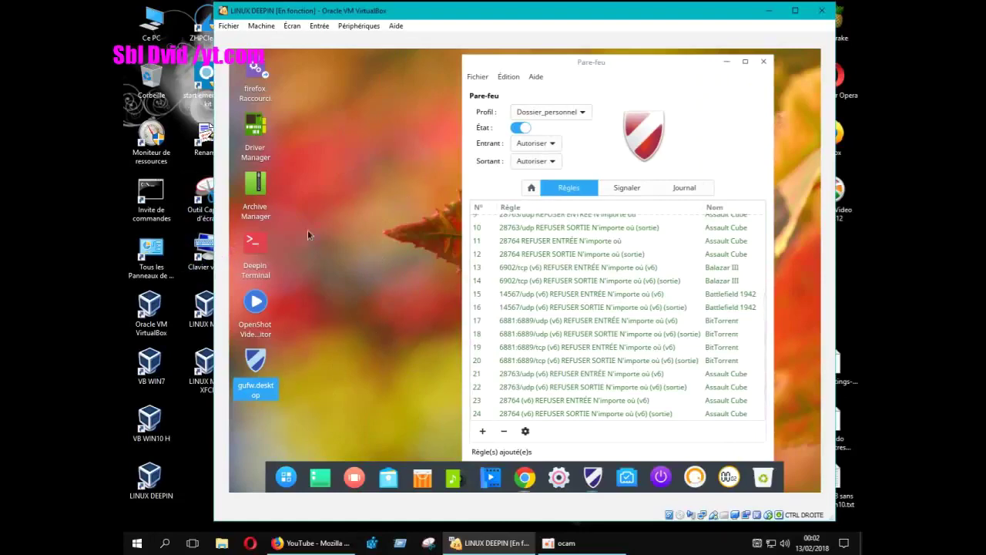
pyautogui.click(728, 61)
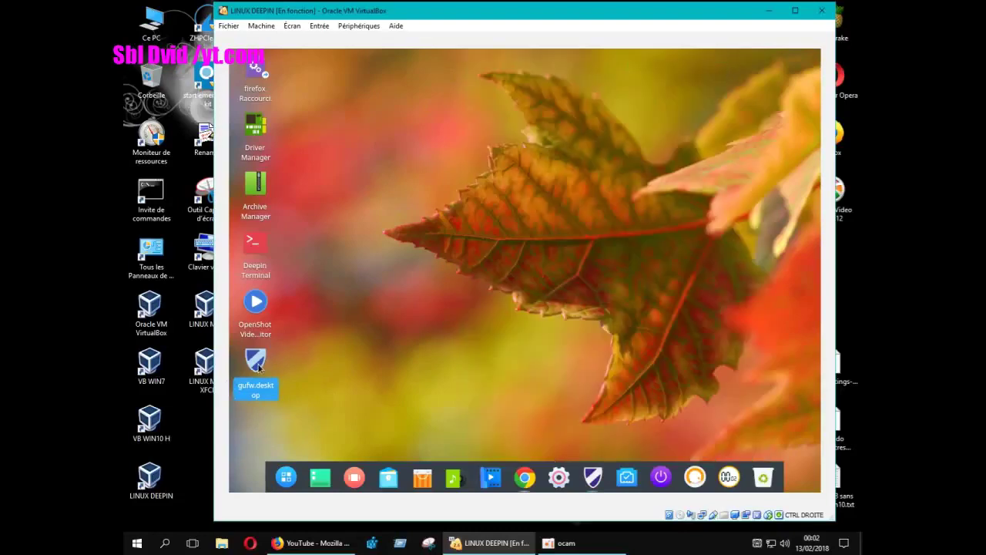
pyautogui.click(301, 362)
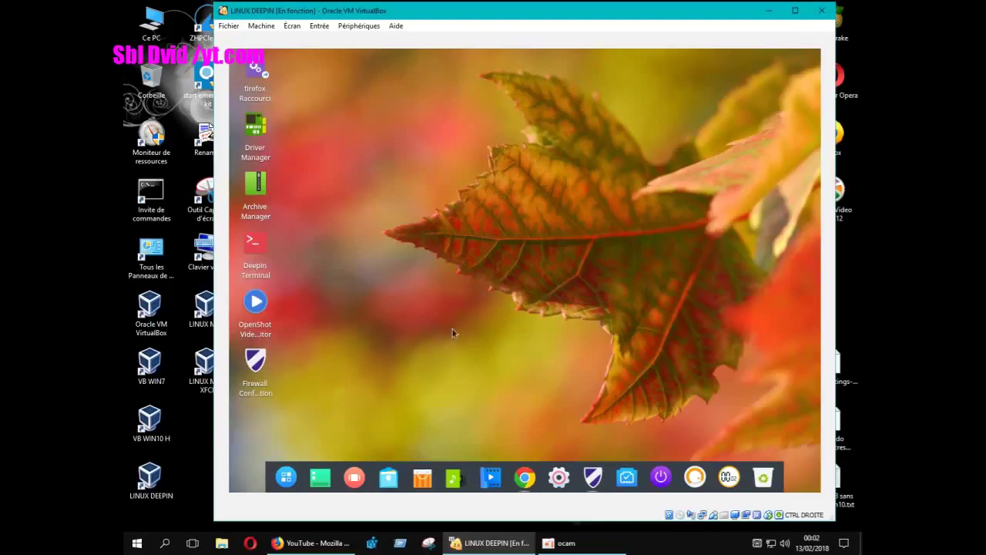
# - Open the Deepin Store and search it for "firewall"
pyautogui.click(423, 479)
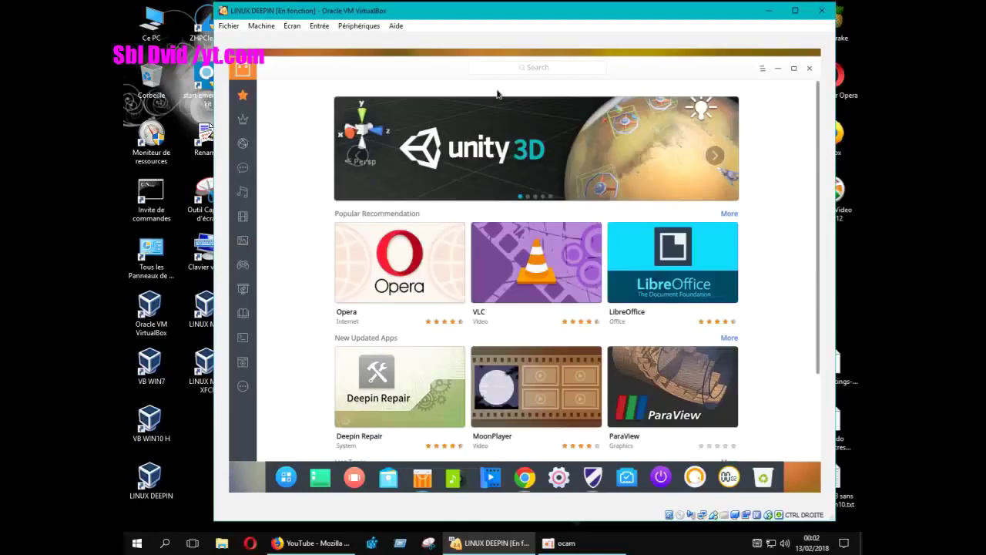
pyautogui.click(484, 68)
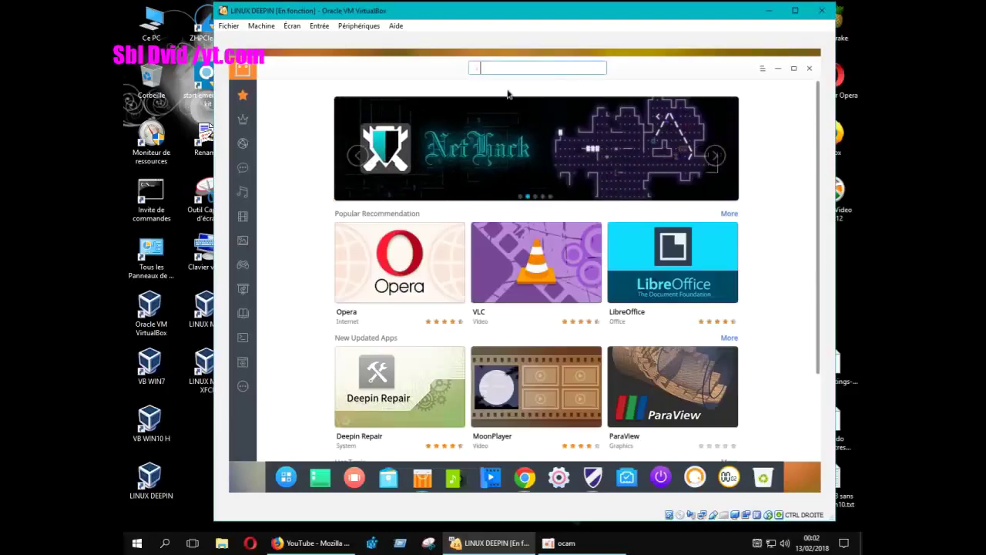
pyautogui.write('fir')
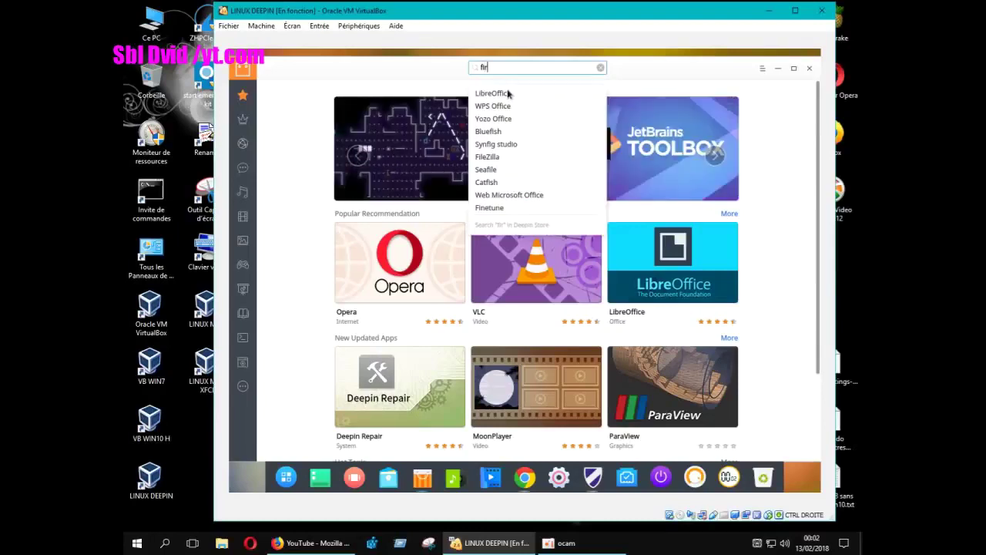
pyautogui.write('ewa')
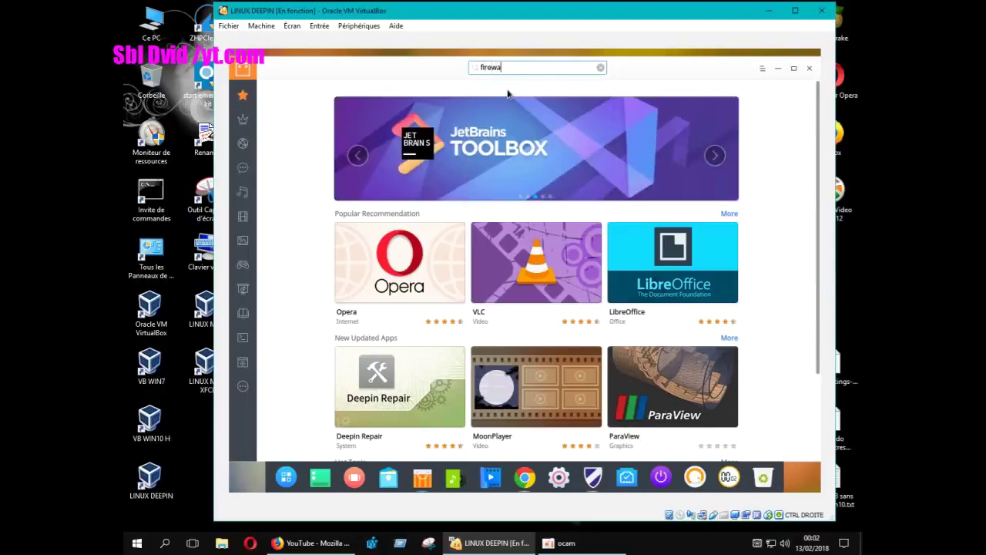
pyautogui.write('ll')
pyautogui.press('Return')
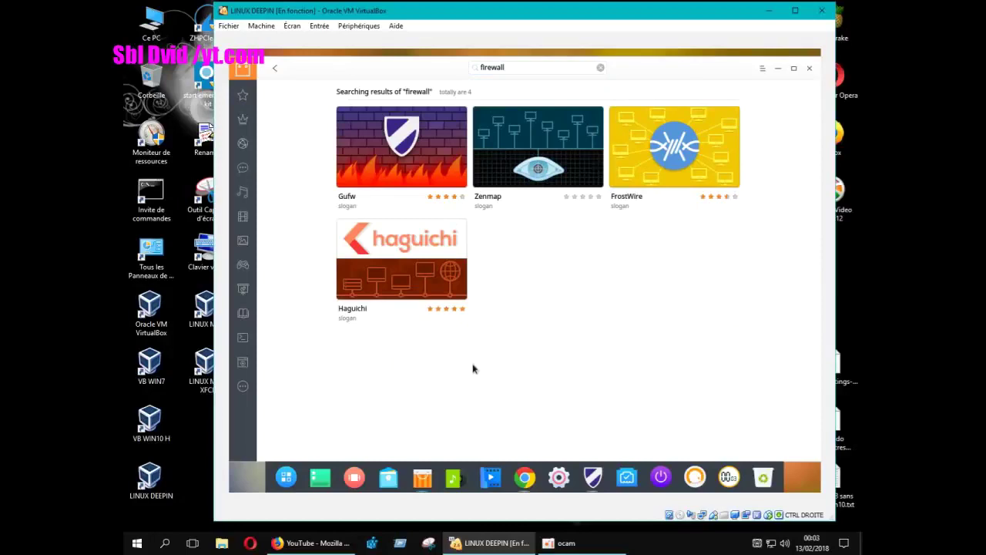
# - Look at Gufw's page from the store search results and close the store
pyautogui.moveTo(400, 143)
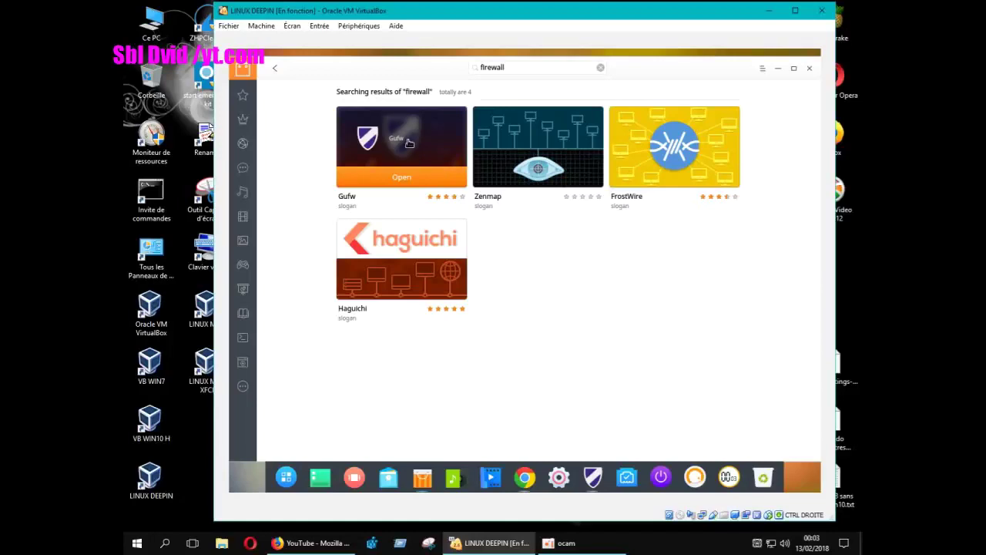
pyautogui.click(420, 151)
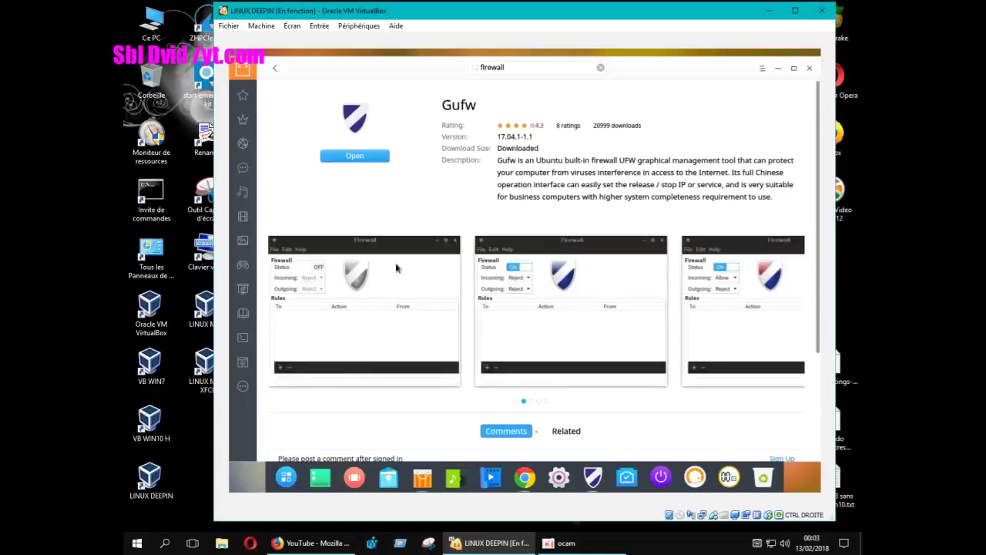
pyautogui.click(362, 158)
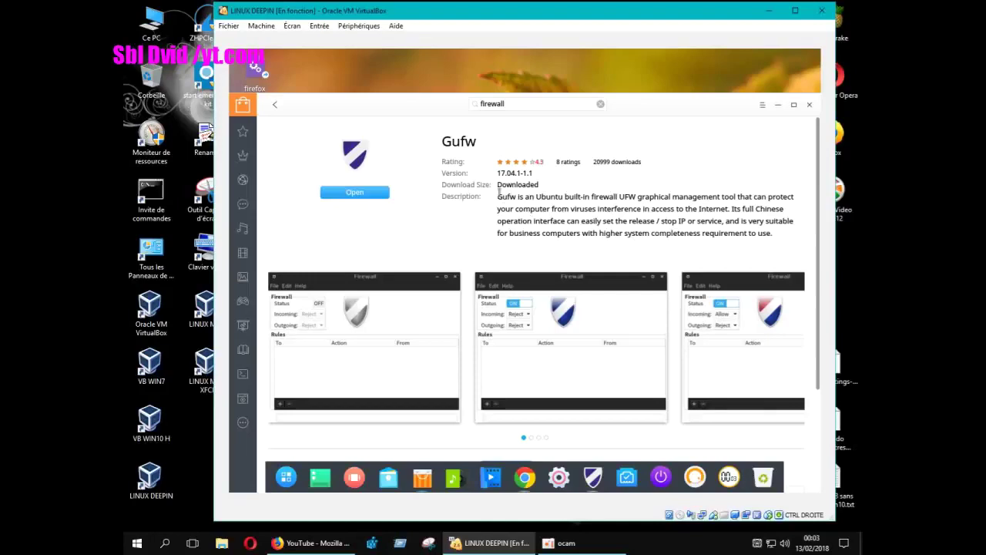
pyautogui.click(809, 105)
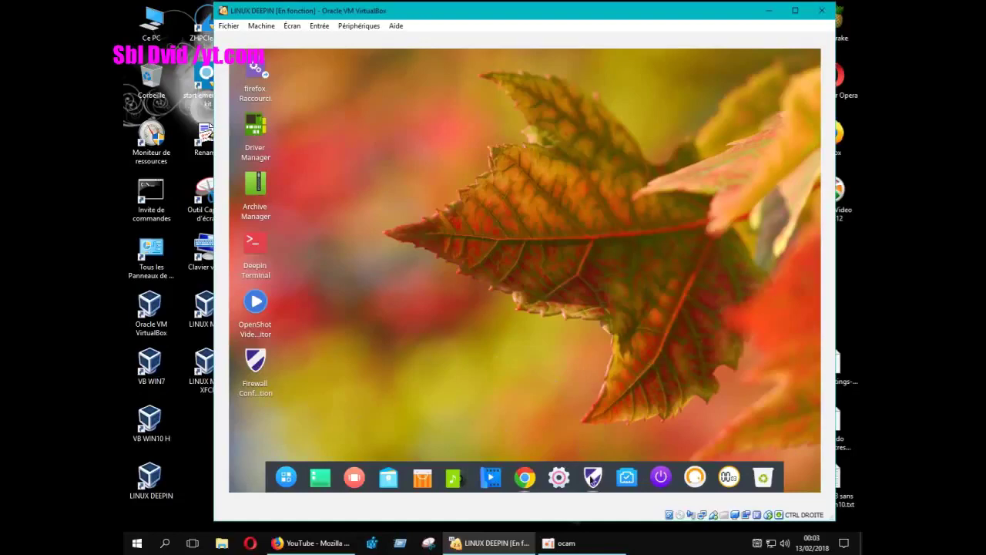
# - Find Configuration du pare-feu in the launcher's Système category and examine its shortcut options alongside those of Deepin Package Manager
pyautogui.click(595, 482)
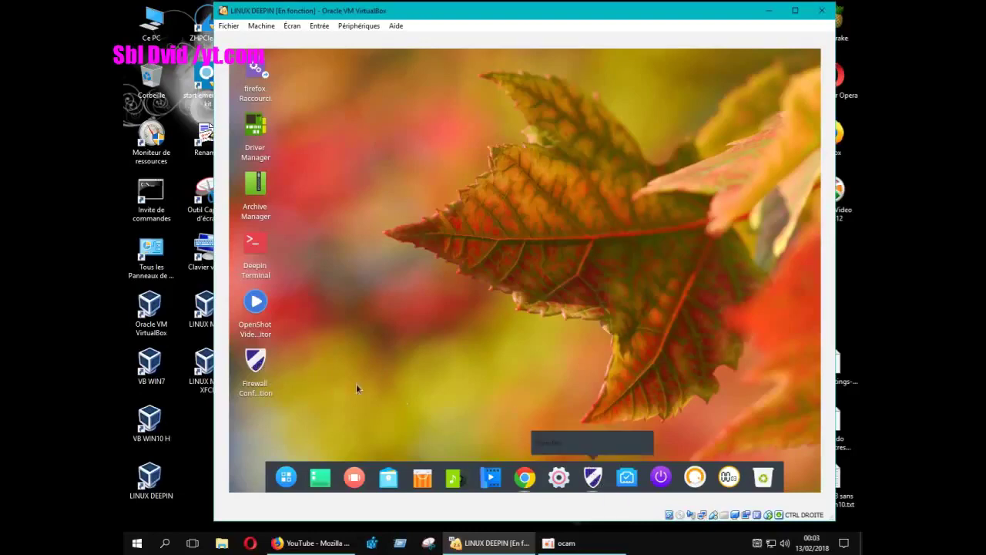
pyautogui.click(287, 476)
pyautogui.scroll(-3, 668, 350)
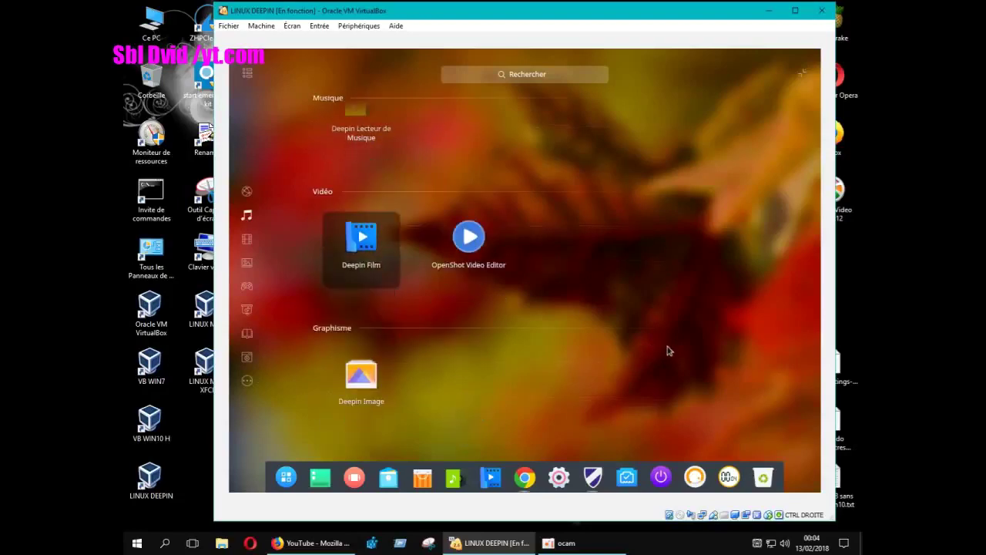
pyautogui.scroll(-6, 669, 351)
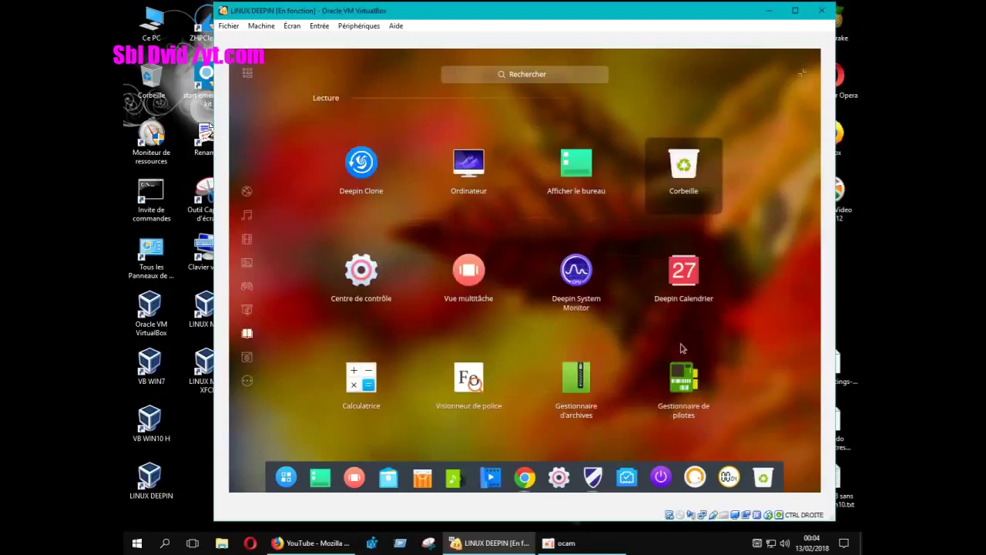
pyautogui.scroll(-4, 682, 348)
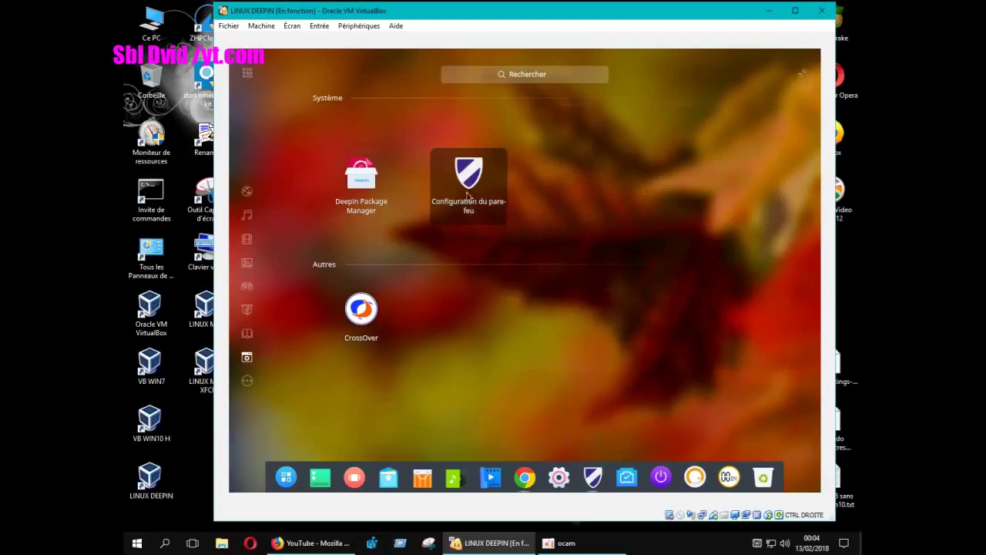
pyautogui.rightClick(467, 182)
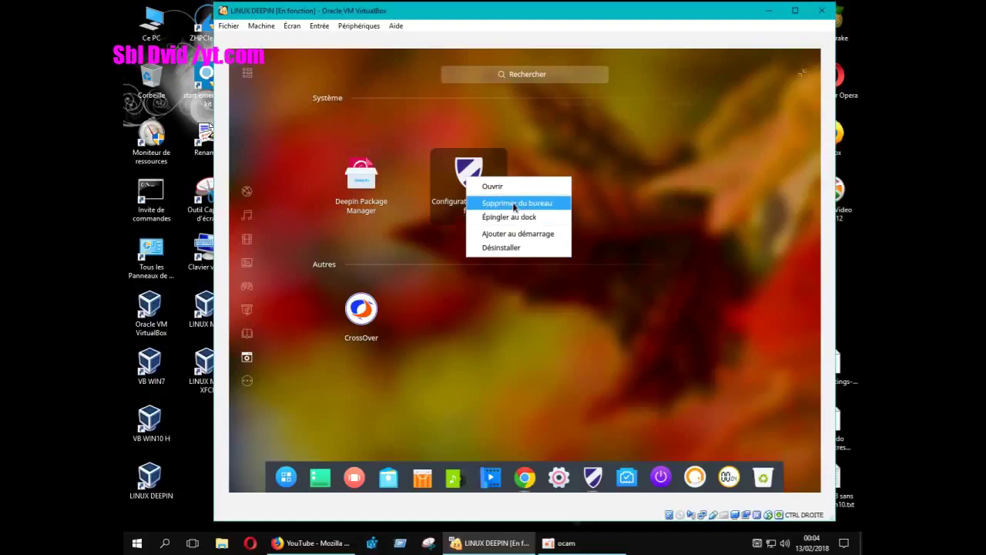
pyautogui.click(368, 185)
pyautogui.rightClick(367, 185)
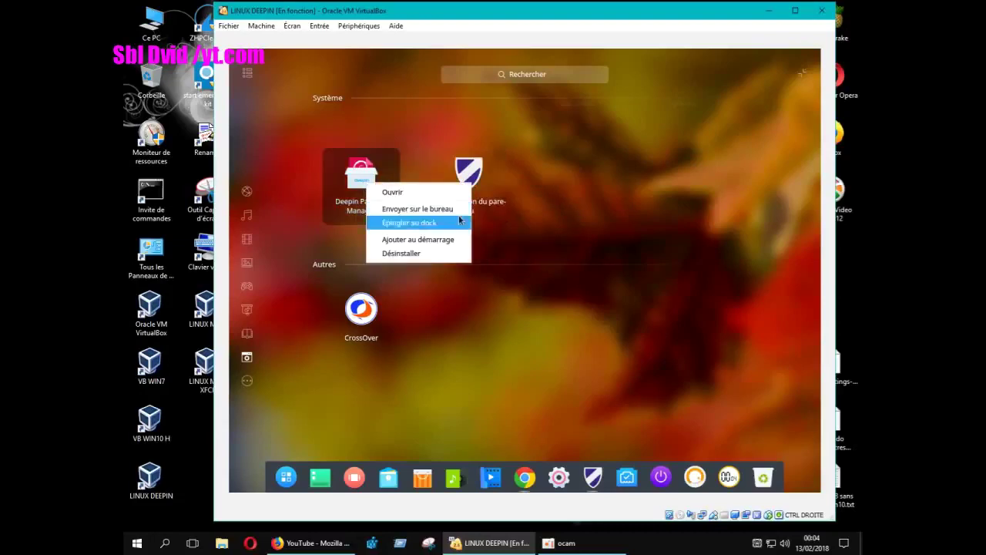
pyautogui.rightClick(473, 174)
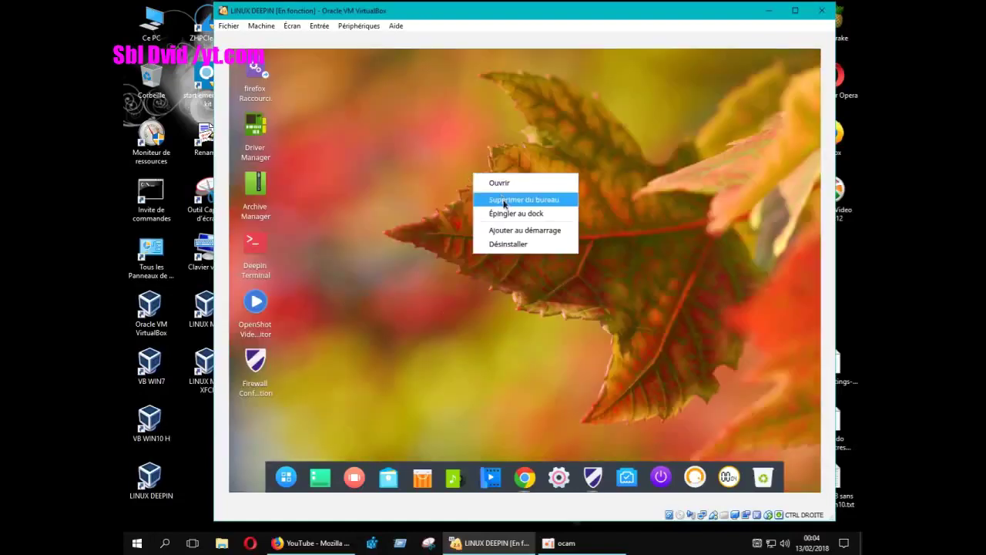
pyautogui.click(657, 305)
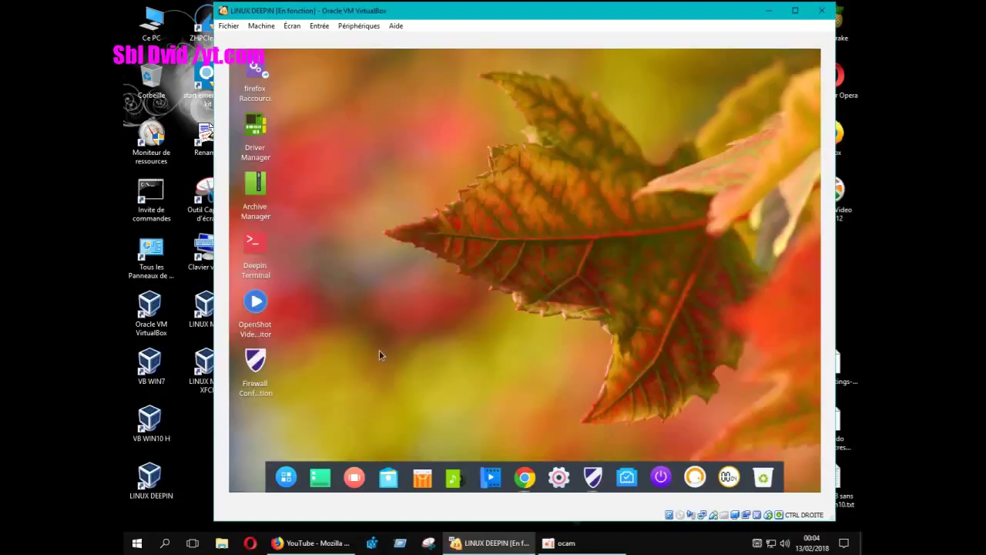
# - Launch the firewall configuration from its desktop shortcut with the account password and move the Pare-feu window toward the middle of the desktop
pyautogui.doubleClick(256, 370)
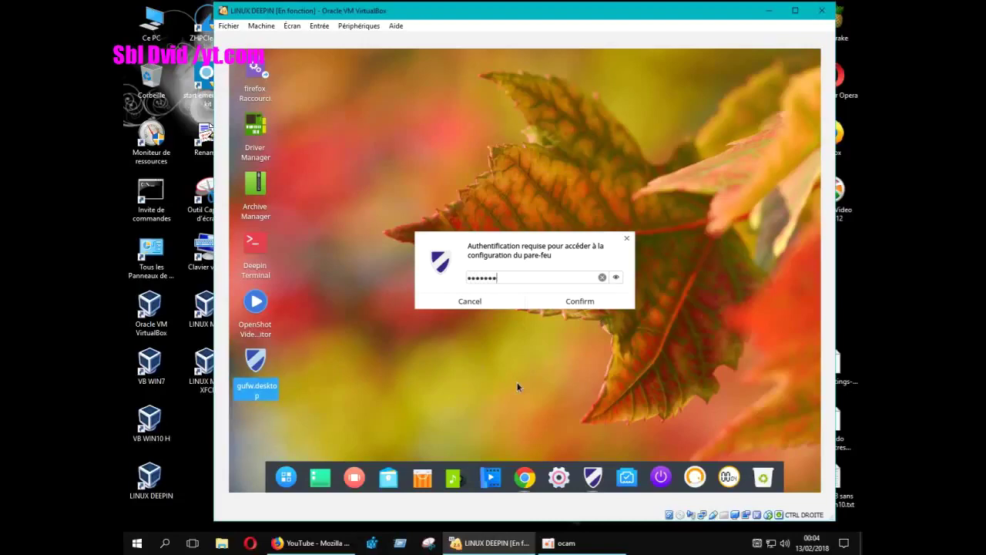
pyautogui.press('Return')
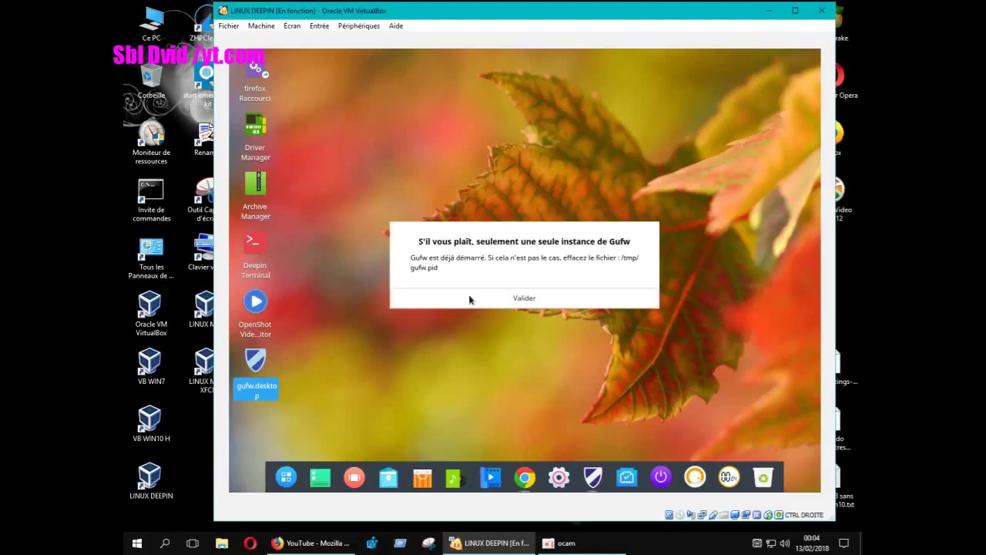
pyautogui.click(501, 299)
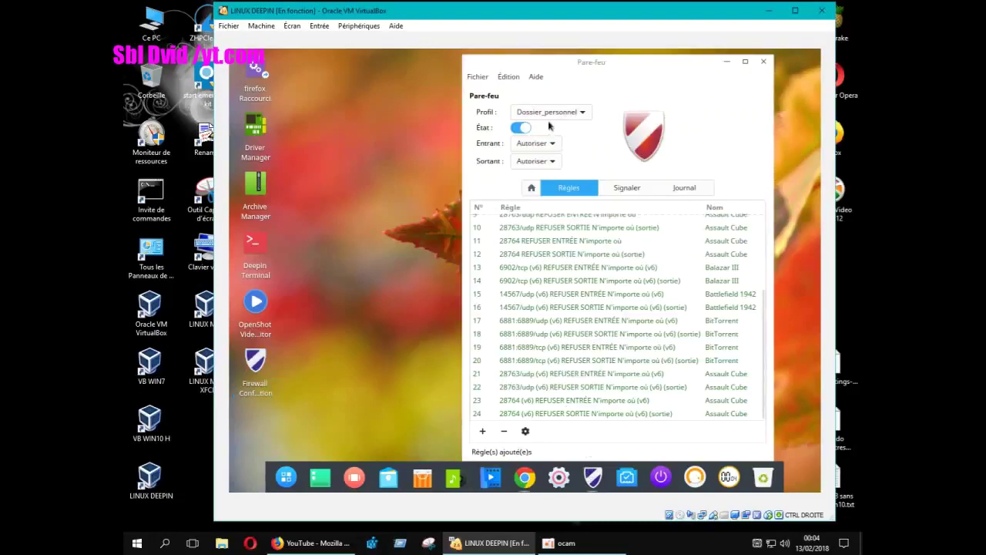
pyautogui.moveTo(625, 72); pyautogui.dragTo(595, 68)
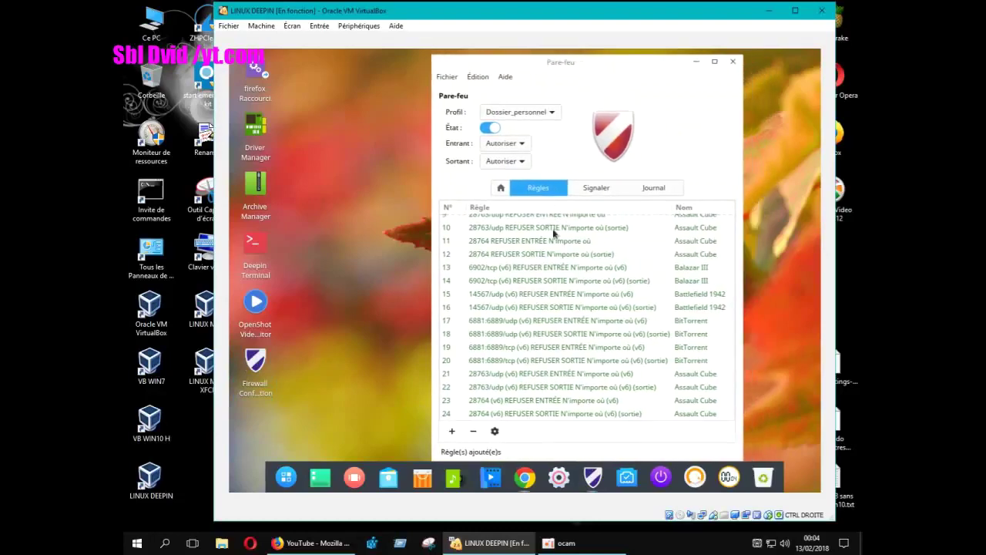
pyautogui.moveTo(589, 83); pyautogui.dragTo(532, 71)
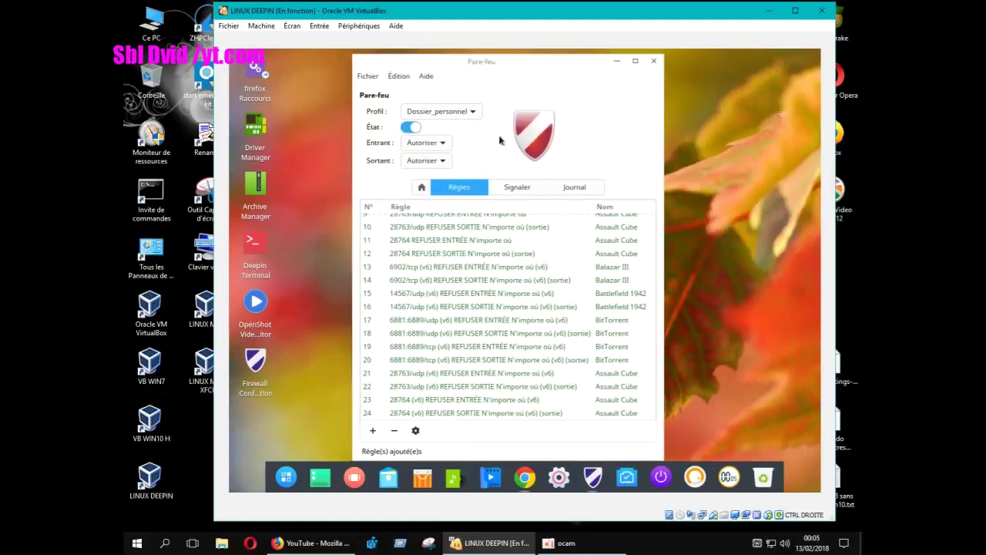
# - Set both the Entrant and Sortant policies of the Dossier_personnel profile to Refuser
pyautogui.click(441, 143)
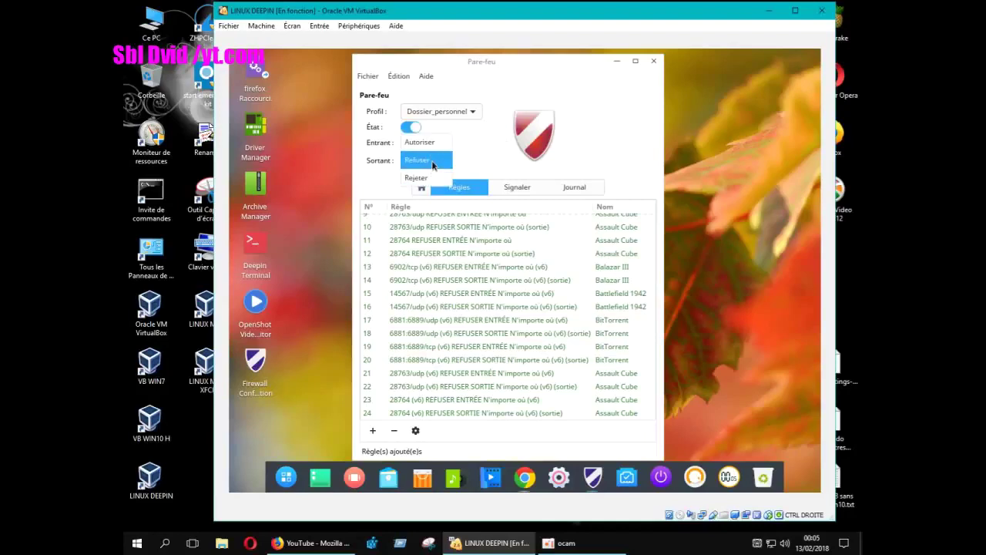
pyautogui.click(430, 164)
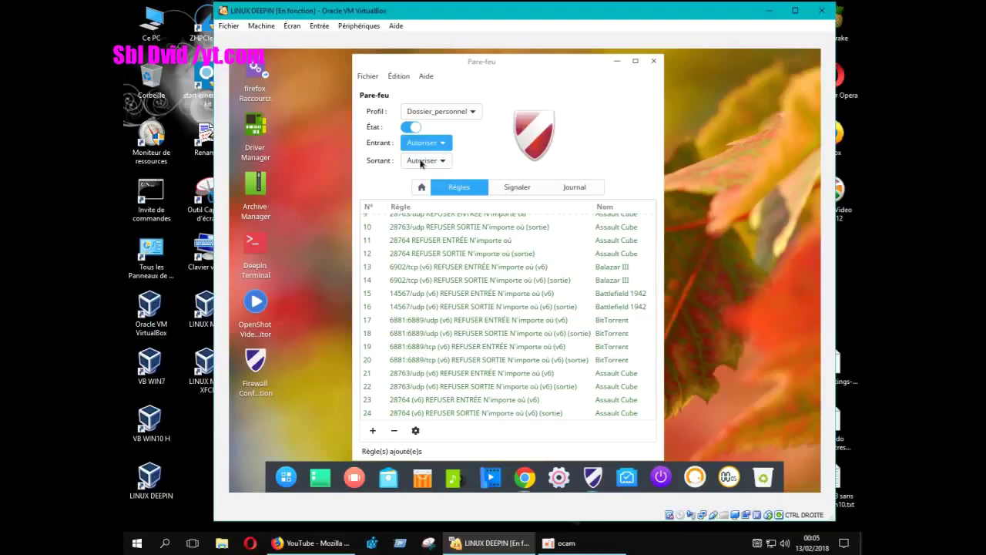
pyautogui.click(422, 163)
pyautogui.click(421, 177)
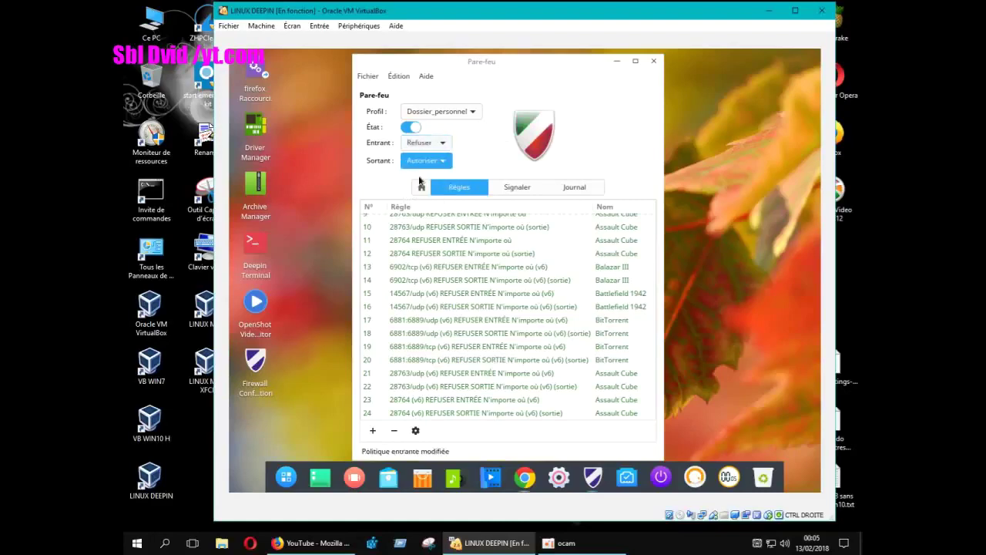
pyautogui.click(443, 164)
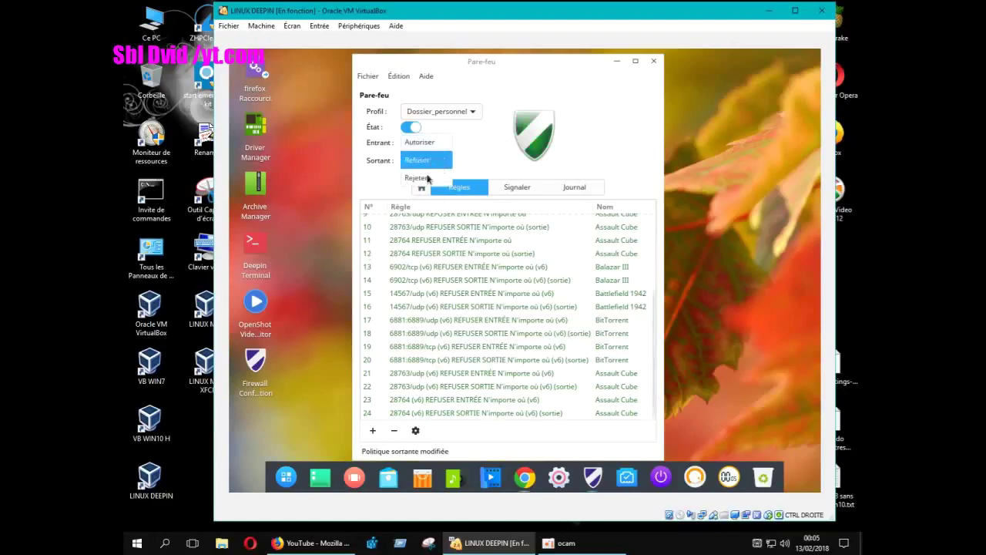
pyautogui.click(473, 152)
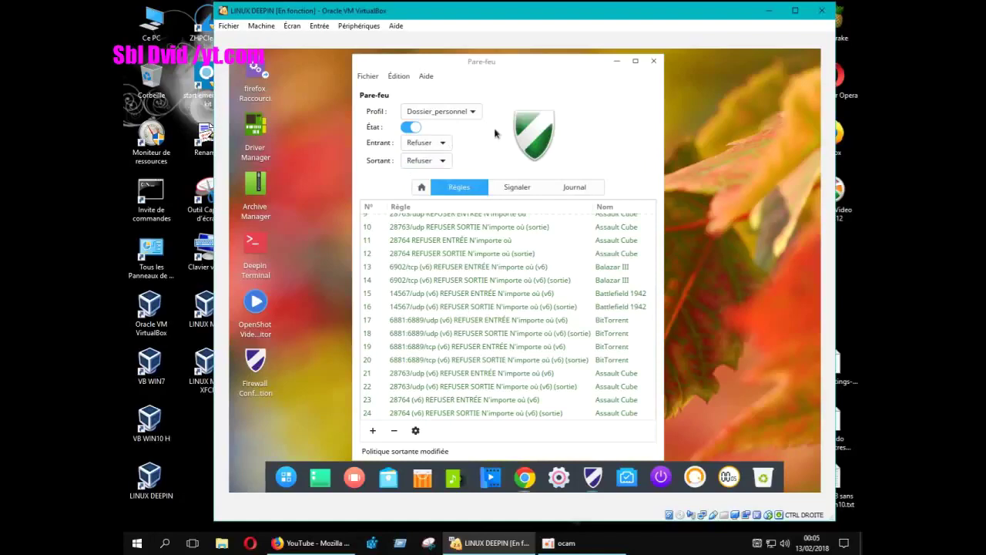
# - Set both the Entrant and Sortant policies back to Autoriser
pyautogui.click(442, 146)
pyautogui.click(434, 140)
pyautogui.click(442, 160)
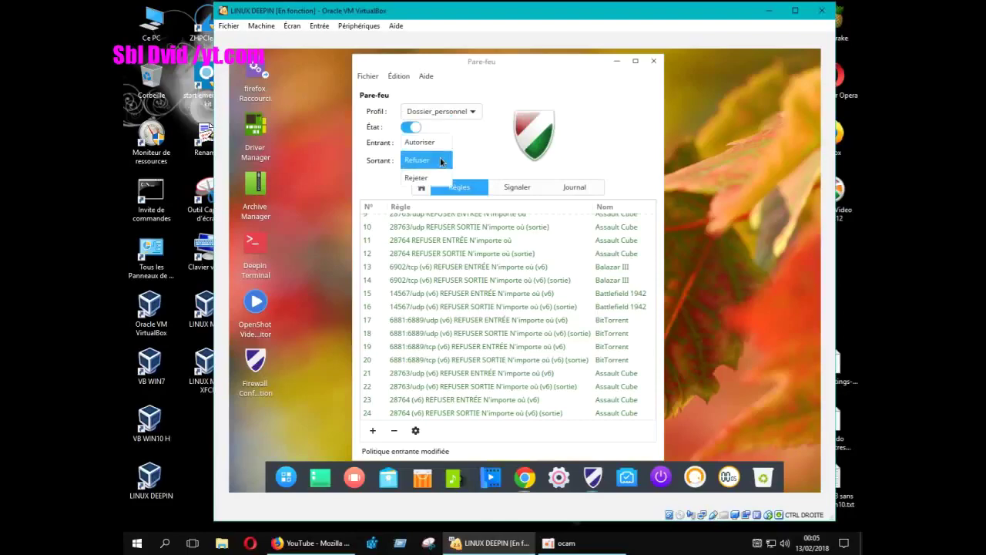
pyautogui.click(442, 160)
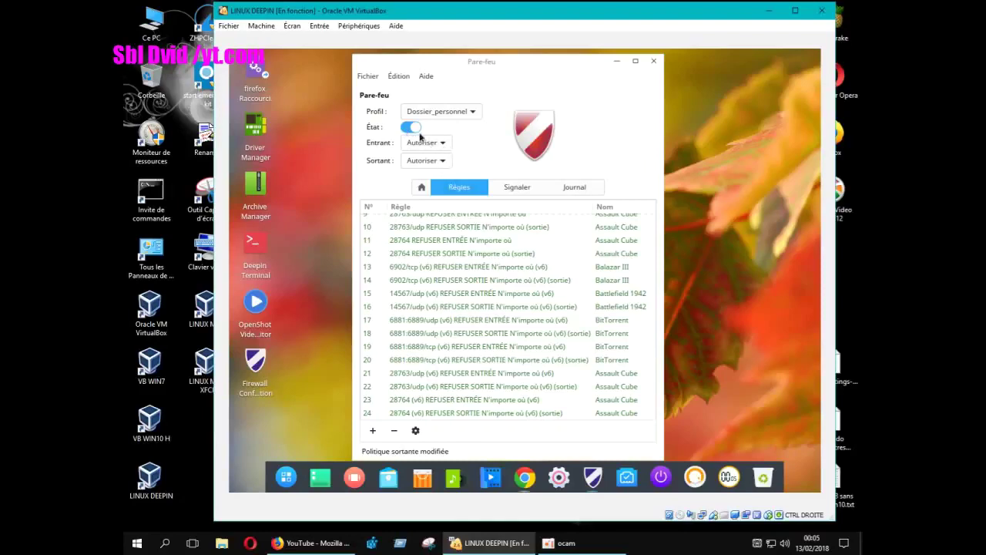
# - Widen the Pare-feu window and move it to the edge of the Deepin desktop, keeping the firewall enabled
pyautogui.click(409, 126)
pyautogui.moveTo(665, 271); pyautogui.dragTo(736, 269)
pyautogui.moveTo(647, 75); pyautogui.dragTo(528, 71)
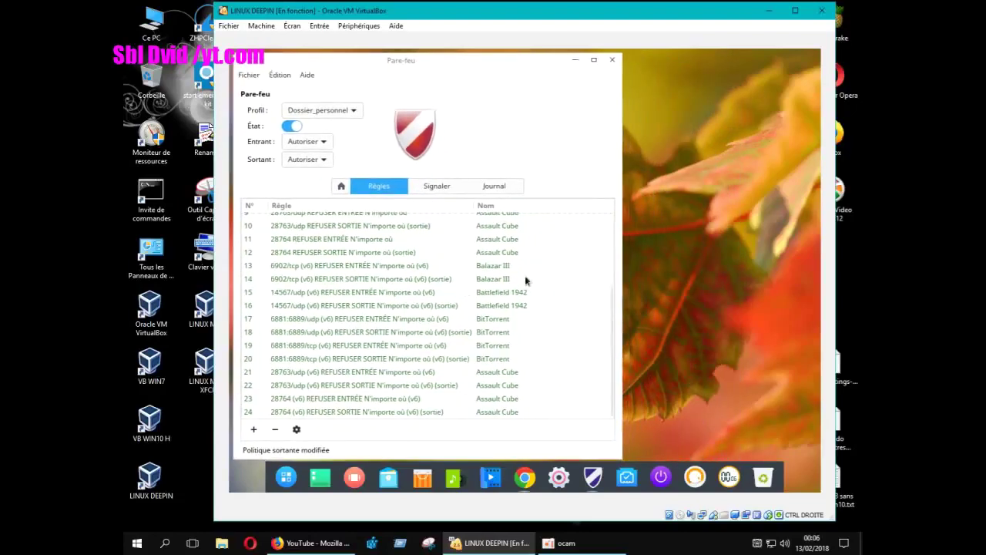
# - Open a new preconfigured firewall rule, move its dialog clear of the rules list and keep Sens at Les deux
pyautogui.scroll(3, 593, 285)
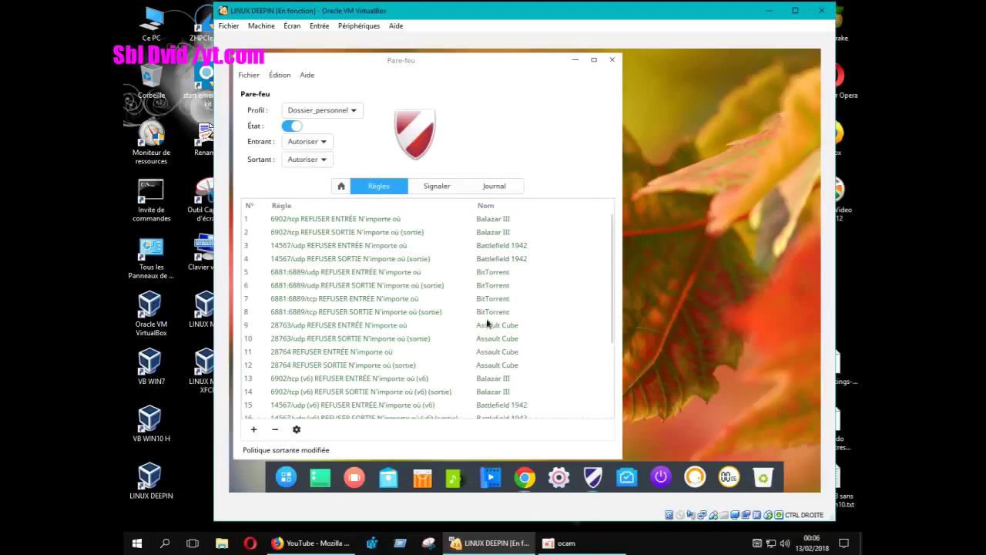
pyautogui.scroll(-2, 547, 356)
pyautogui.scroll(-2, 546, 356)
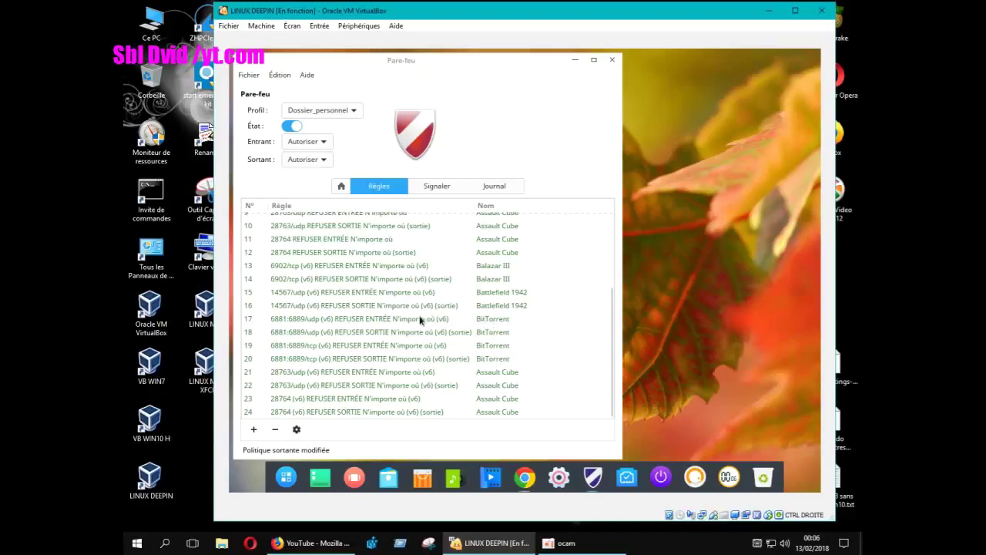
pyautogui.click(255, 430)
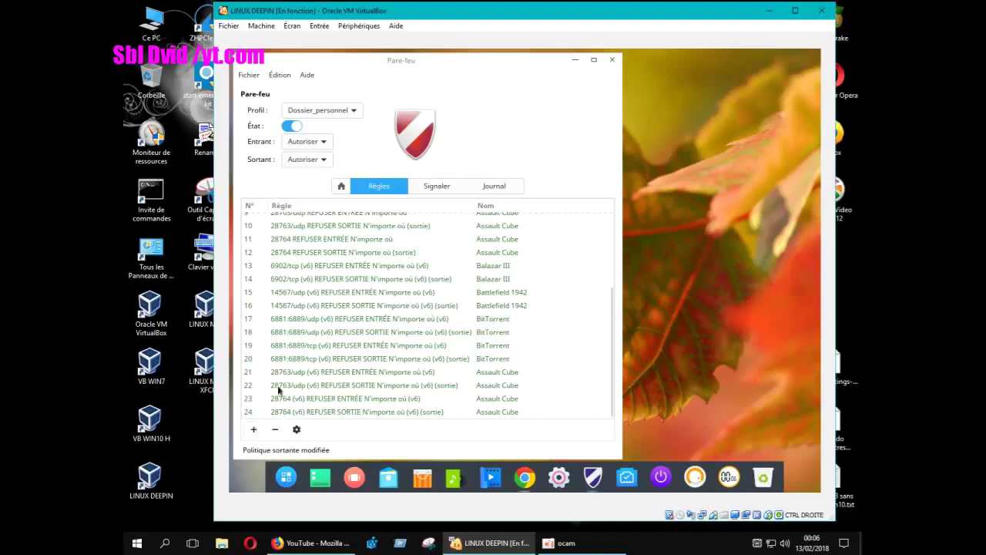
pyautogui.click(254, 430)
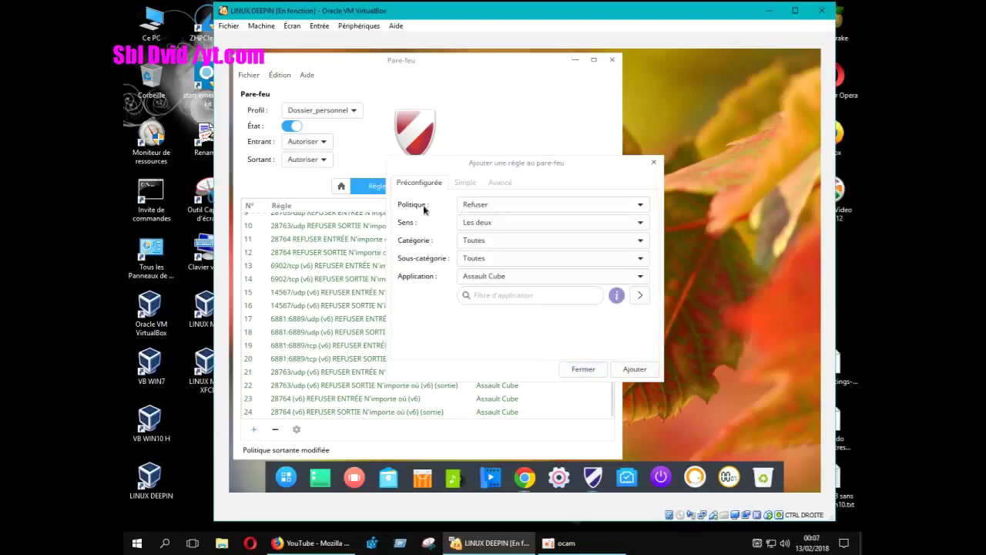
pyautogui.moveTo(536, 165); pyautogui.dragTo(681, 70)
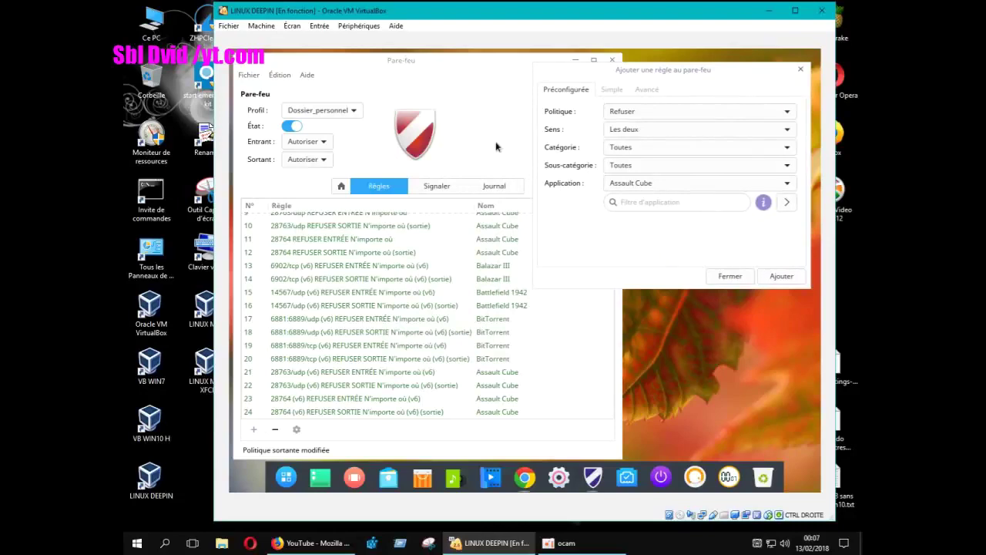
pyautogui.click(651, 131)
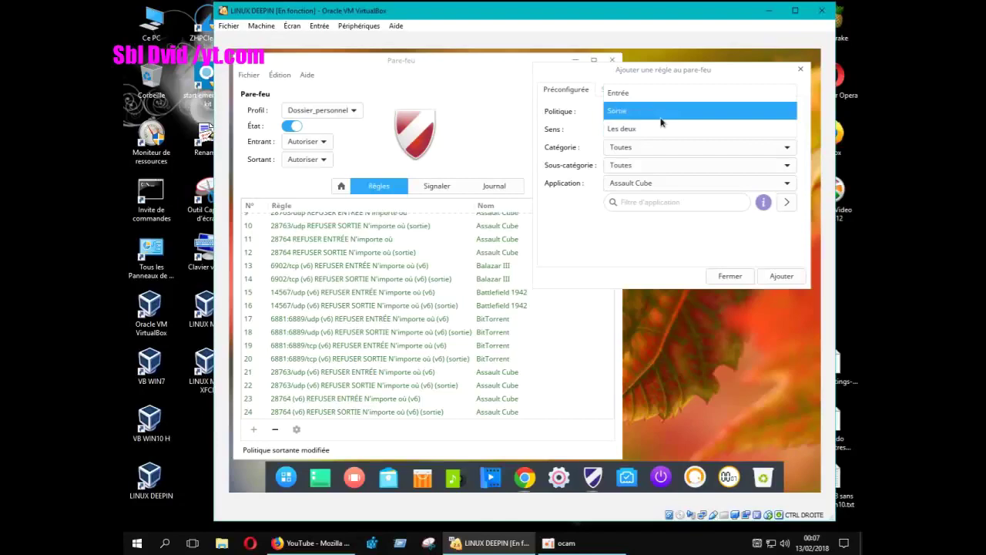
pyautogui.click(649, 129)
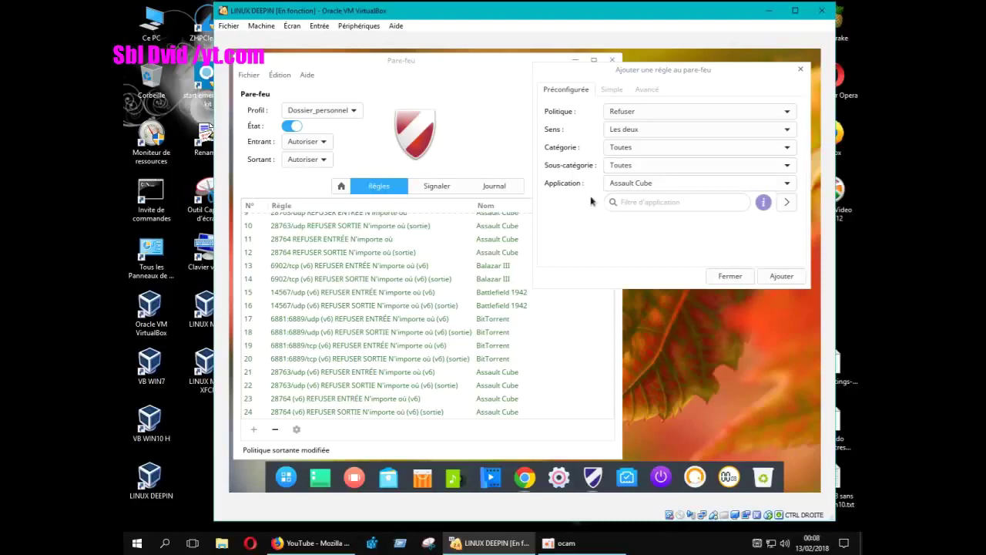
# - Choose F-16 Multirole Fighter as the application and add its Refuser rule for both directions
pyautogui.click(784, 186)
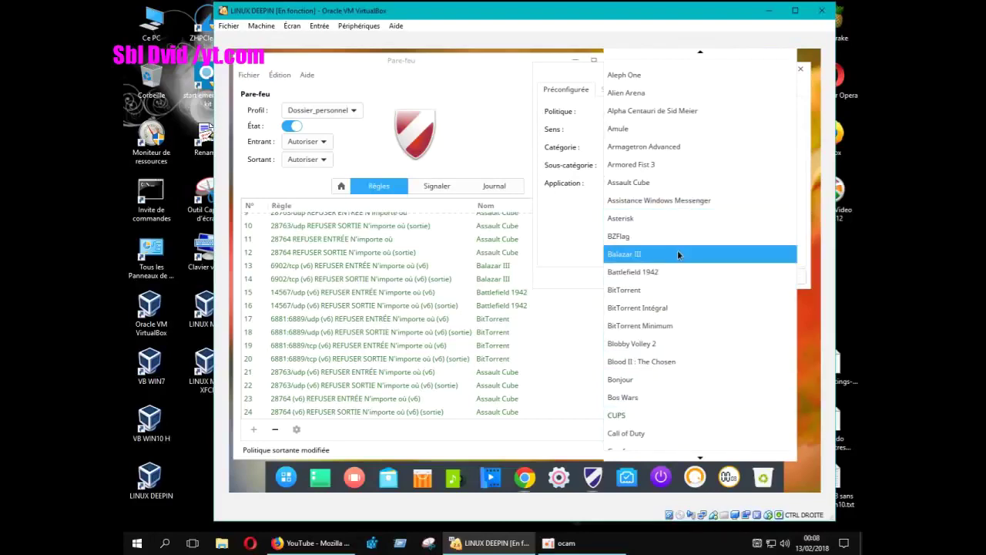
pyautogui.scroll(-1, 671, 268)
pyautogui.scroll(-6, 672, 273)
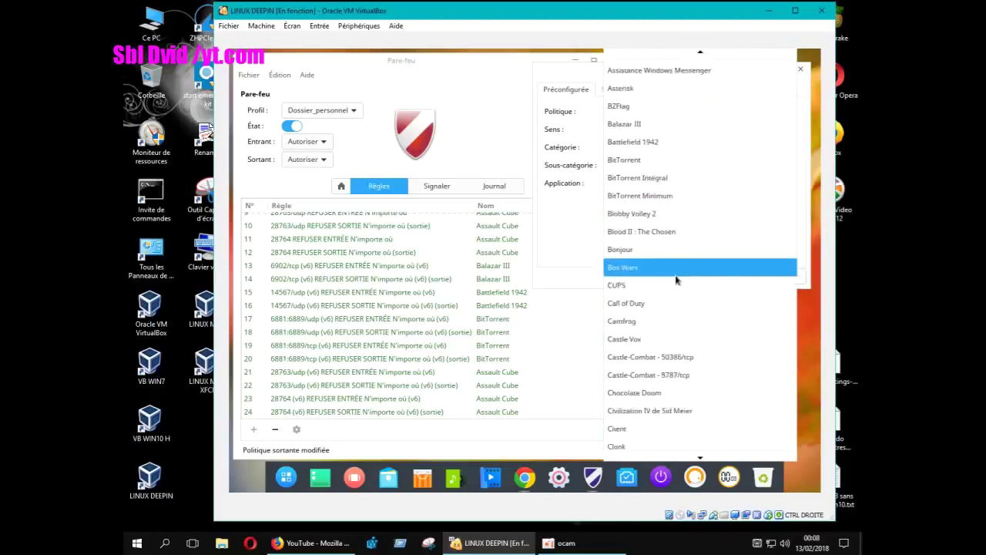
pyautogui.scroll(-5, 676, 283)
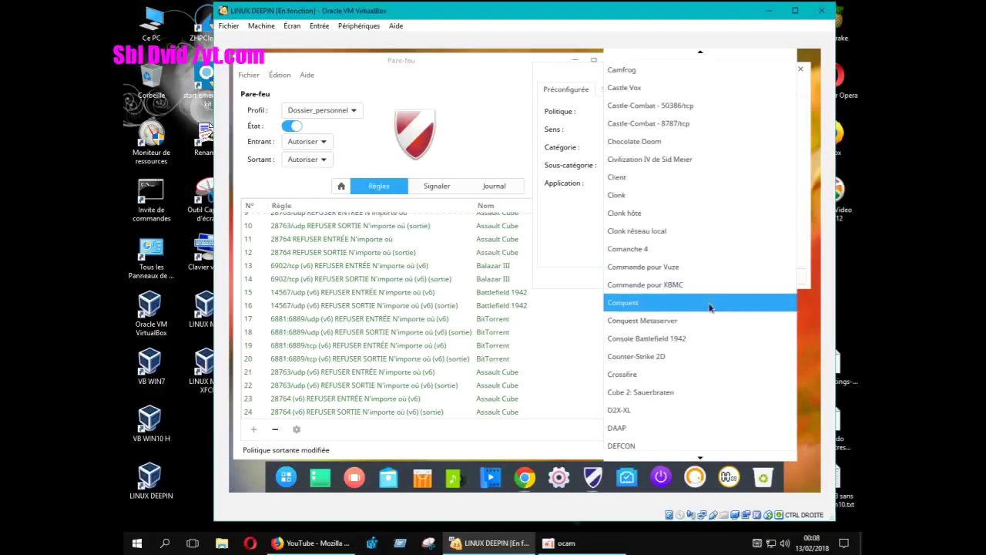
pyautogui.scroll(-1, 710, 308)
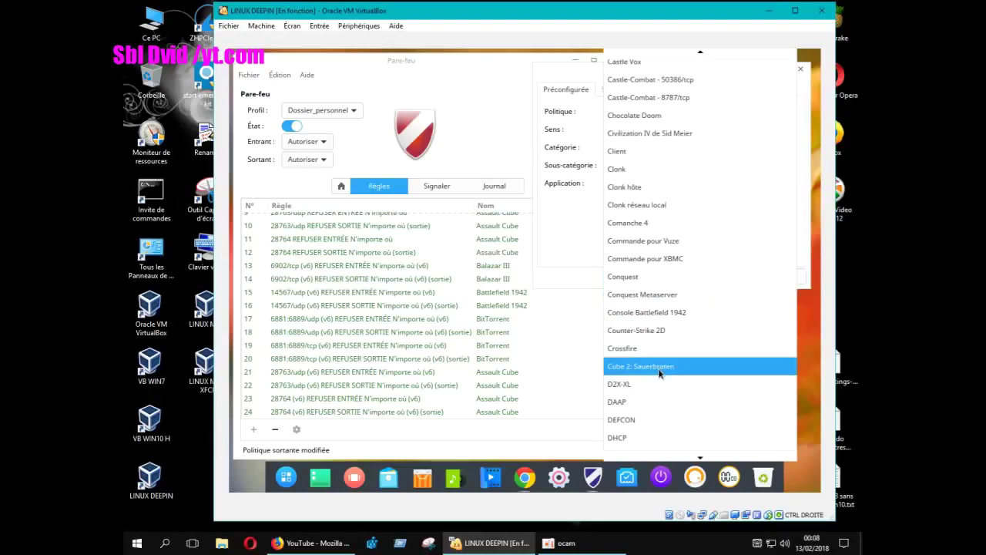
pyautogui.scroll(-2, 659, 372)
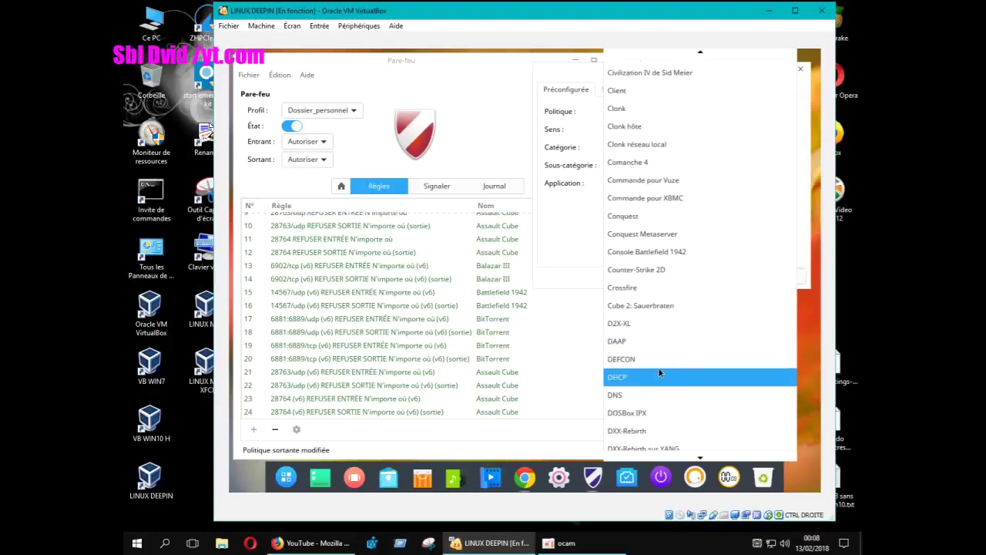
pyautogui.scroll(-4, 661, 372)
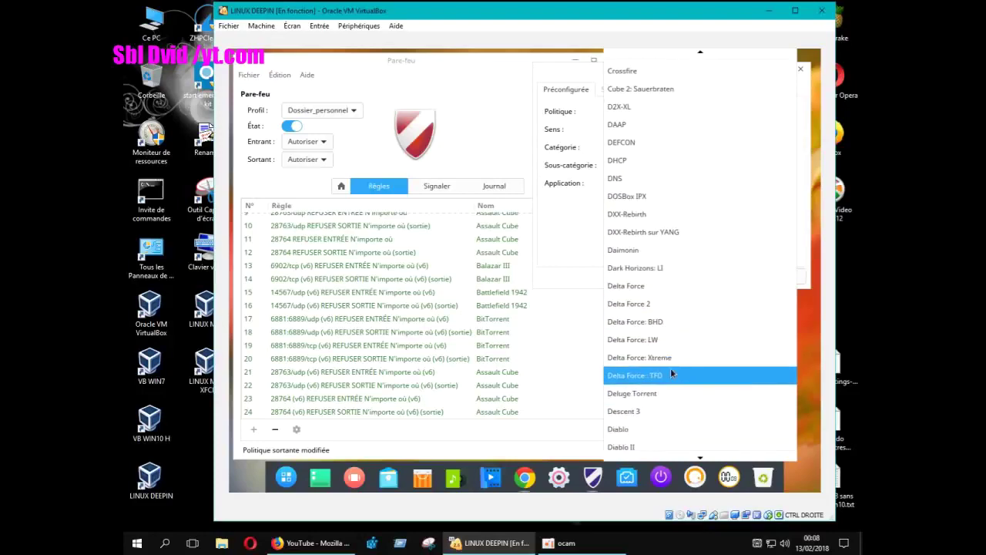
pyautogui.scroll(-5, 663, 368)
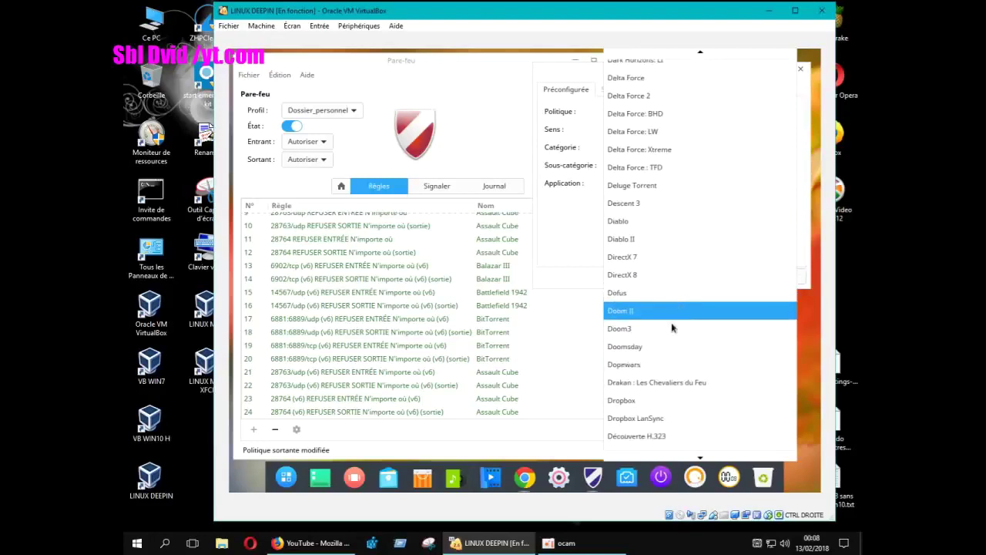
pyautogui.scroll(-1, 671, 344)
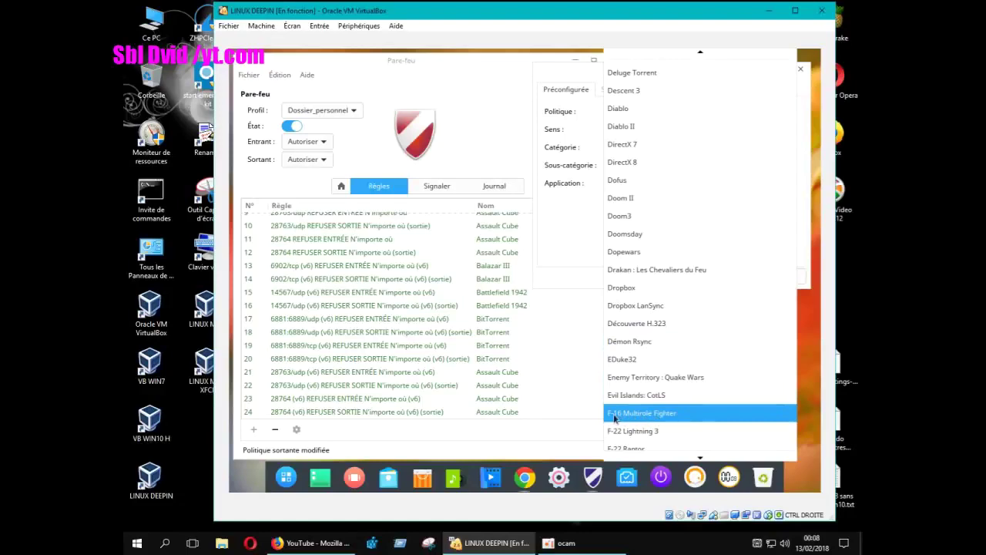
pyautogui.click(667, 414)
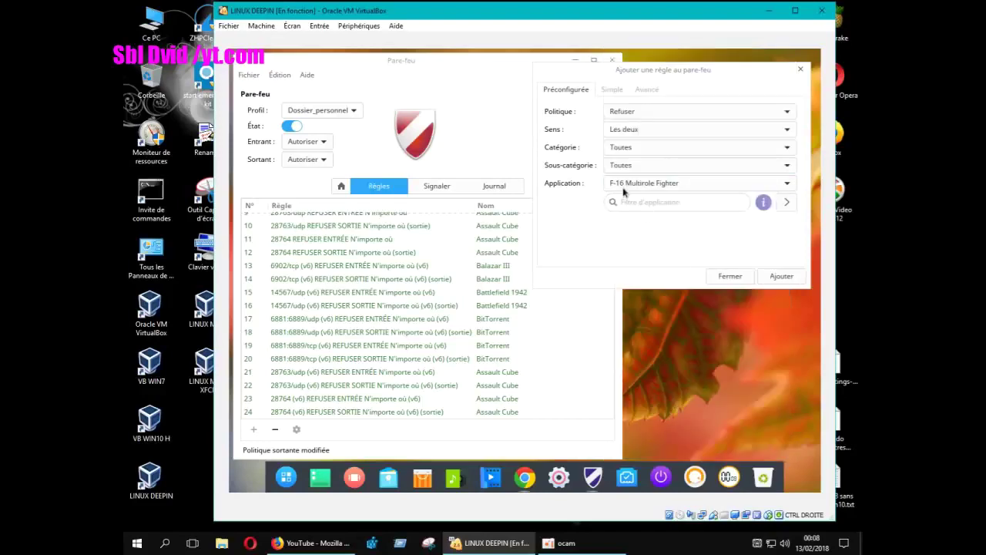
pyautogui.click(786, 280)
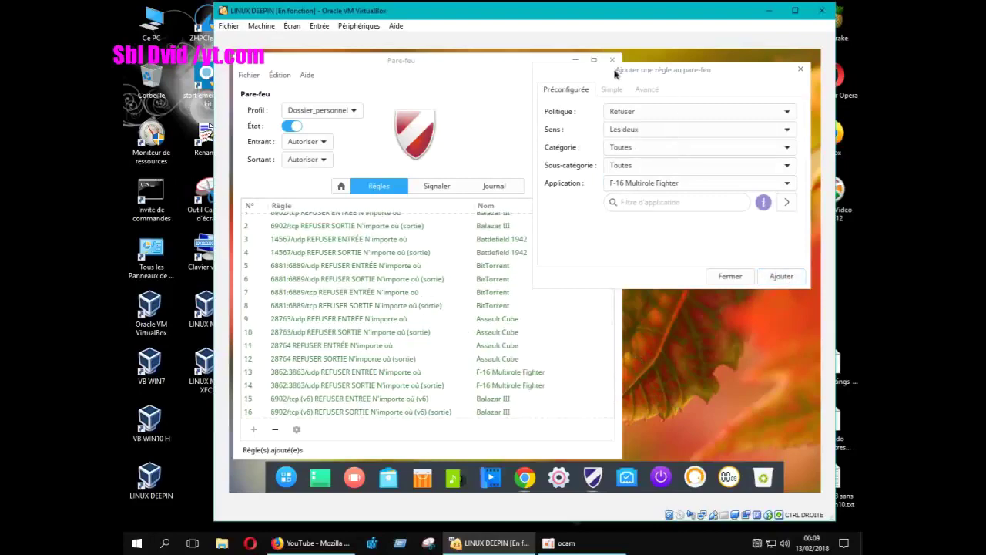
# - Move the rule dialog aside, check the F-16 Multirole Fighter entries in the rules list, and bring the dialog back
pyautogui.moveTo(615, 71); pyautogui.dragTo(781, 93)
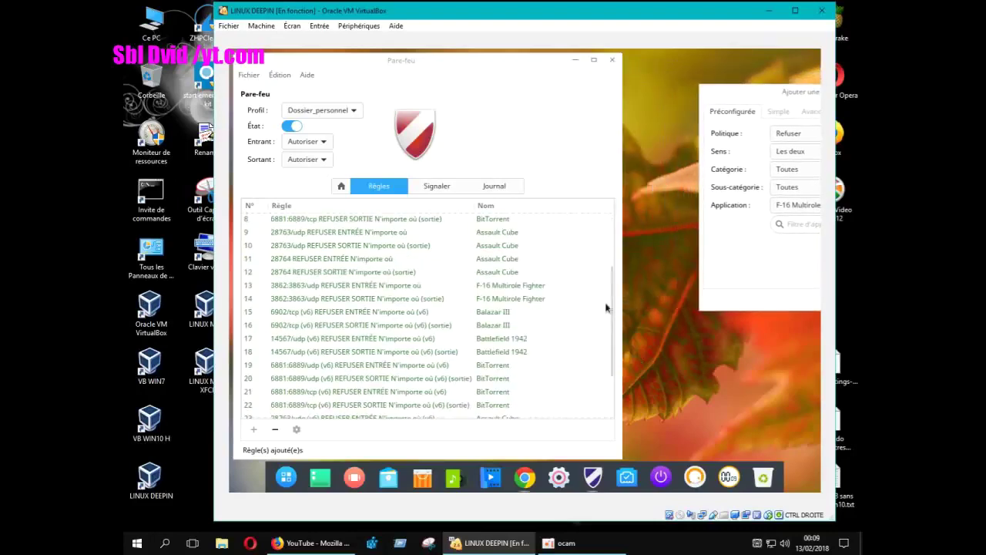
pyautogui.scroll(-5, 608, 303)
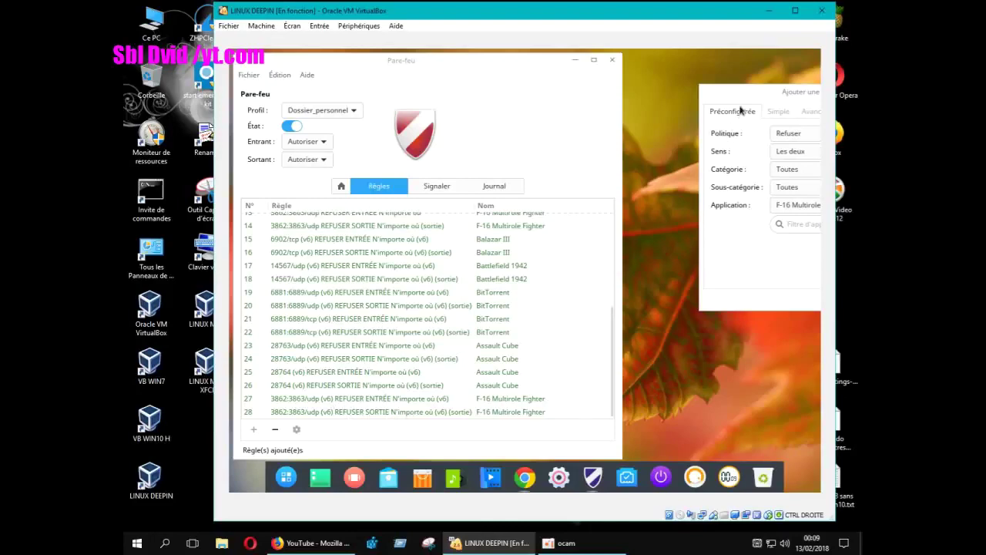
pyautogui.moveTo(745, 97); pyautogui.dragTo(549, 86)
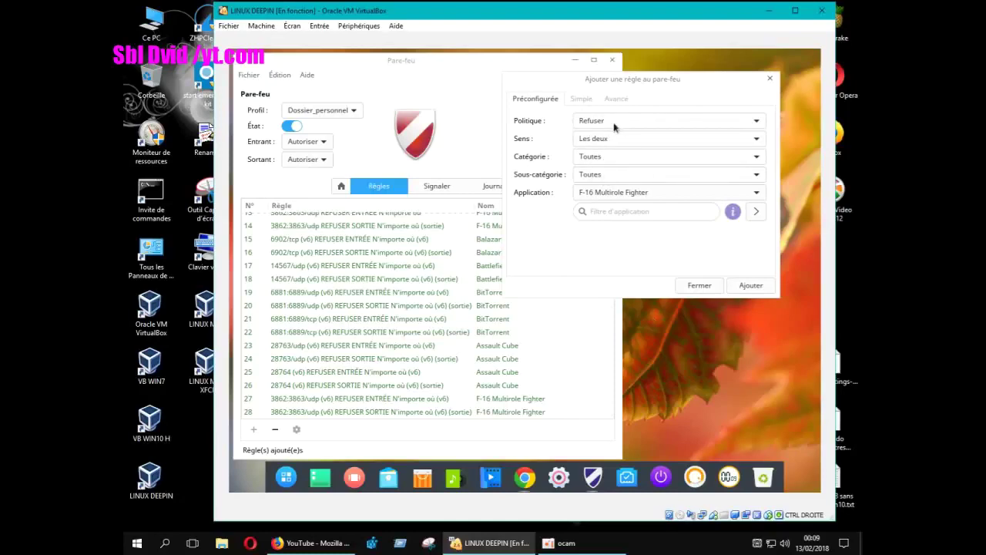
# - Choose GameRanger as the application and add its Refuser rule for both directions
pyautogui.click(755, 195)
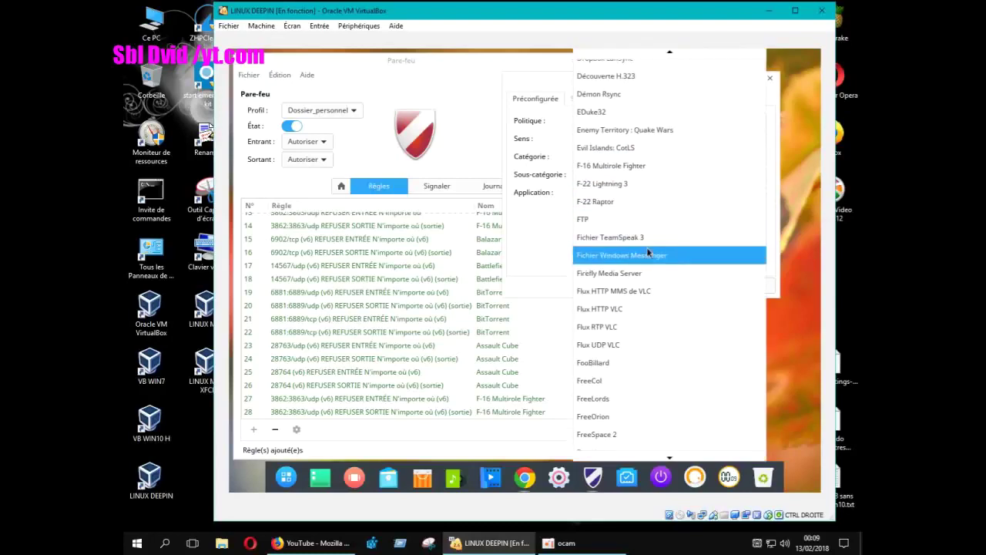
pyautogui.scroll(-2, 614, 319)
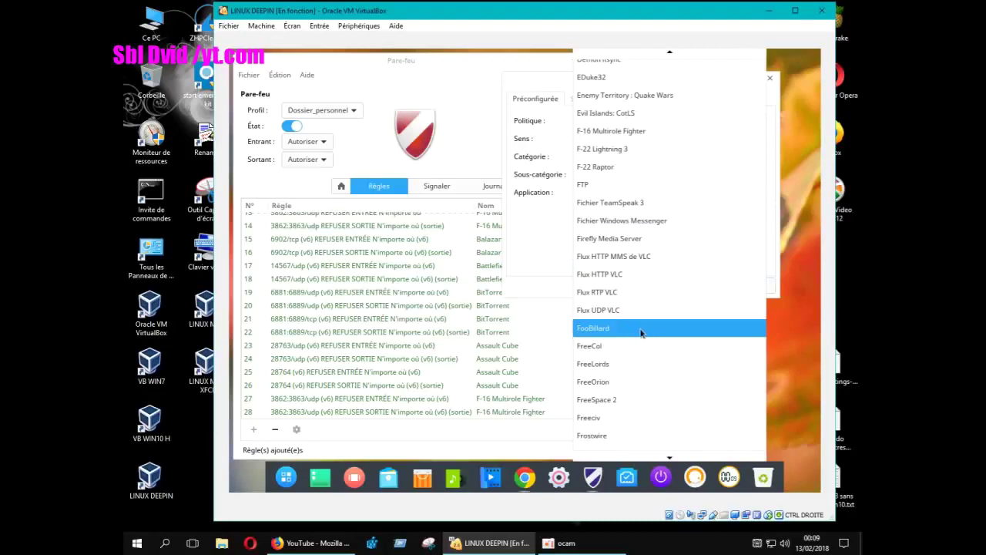
pyautogui.scroll(-2, 626, 327)
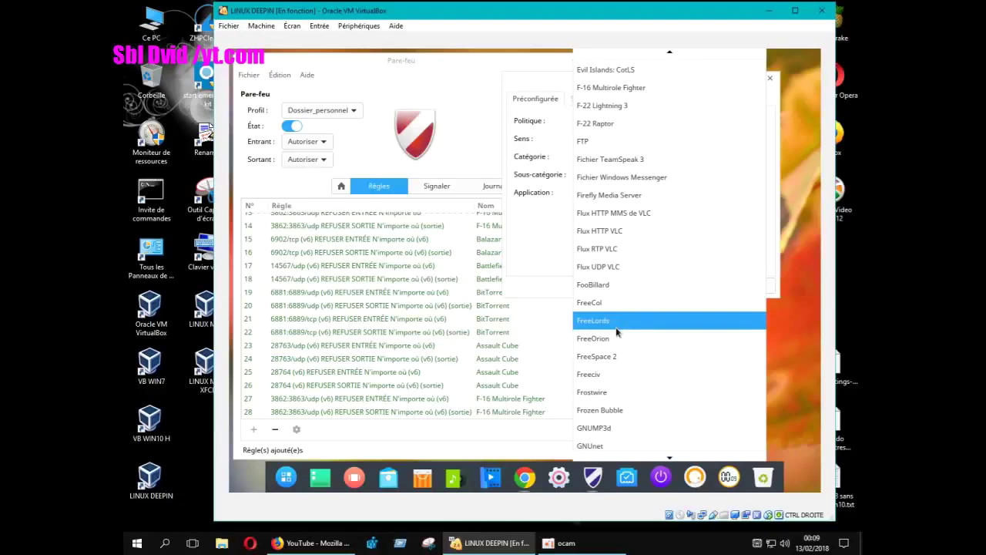
pyautogui.scroll(-3, 615, 329)
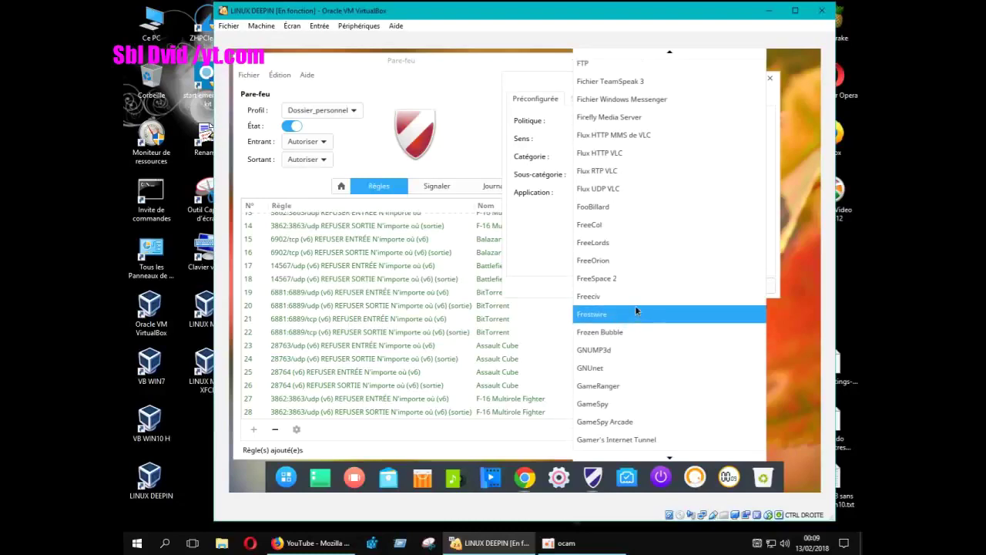
pyautogui.scroll(-1, 635, 307)
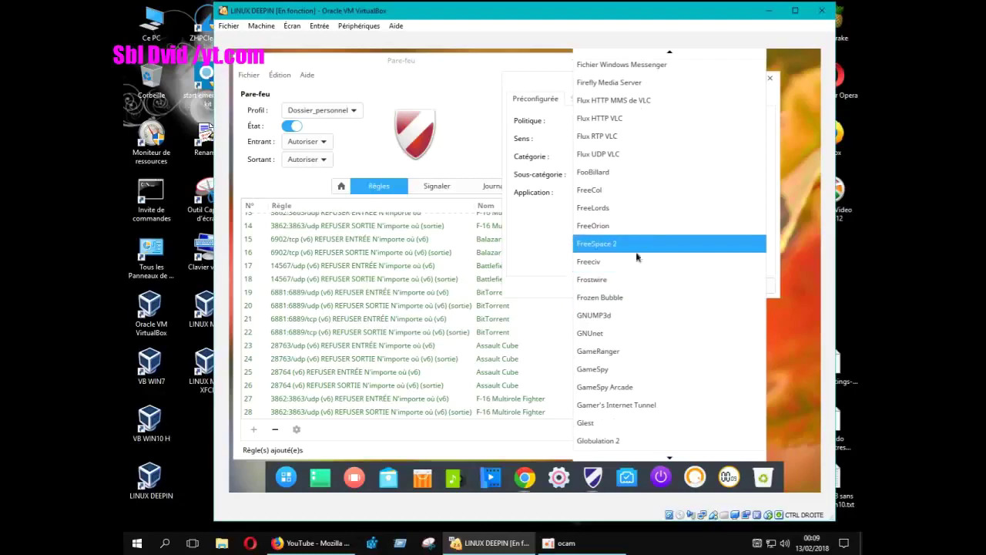
pyautogui.click(617, 351)
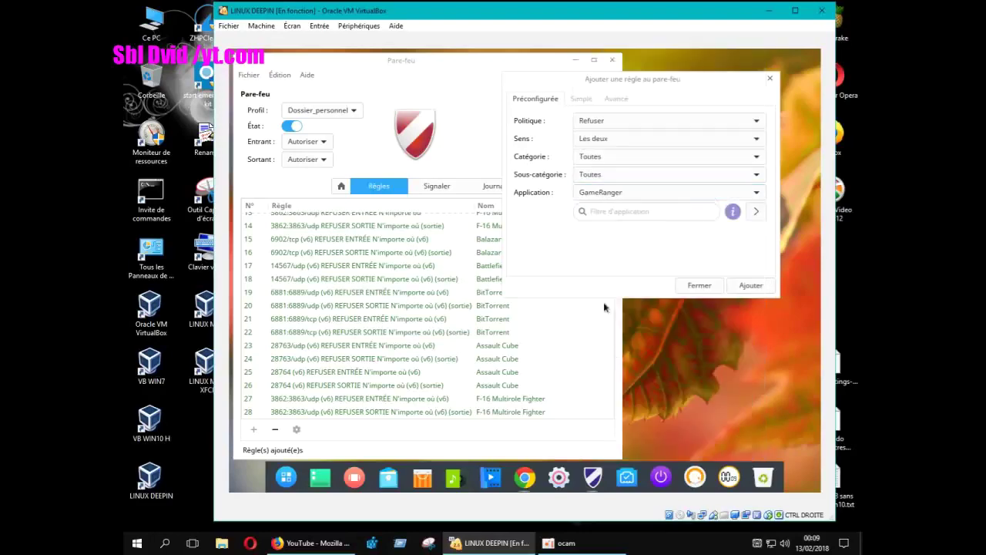
pyautogui.click(747, 286)
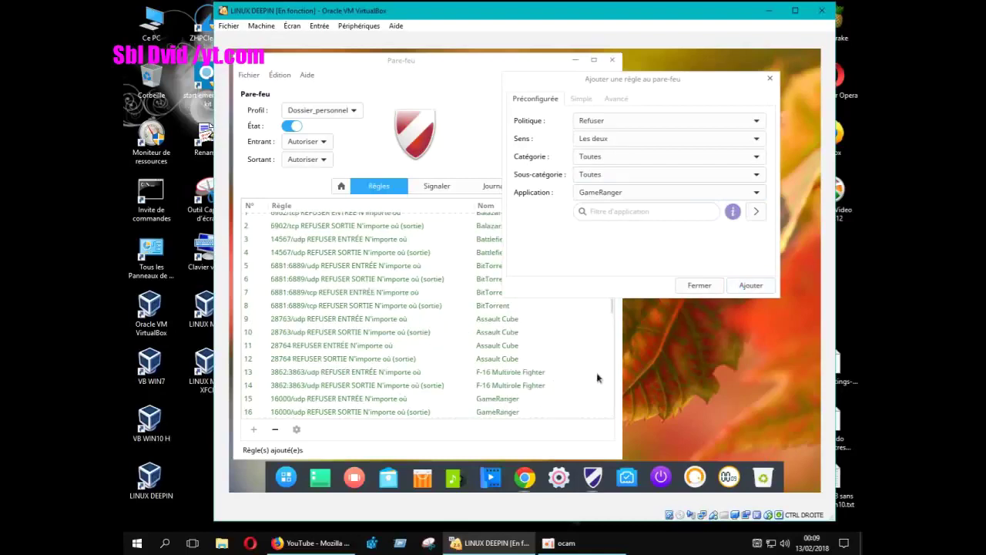
# - Examine the incoming and outgoing GameRanger entries in the rules list
pyautogui.scroll(-2, 620, 354)
pyautogui.scroll(-2, 616, 356)
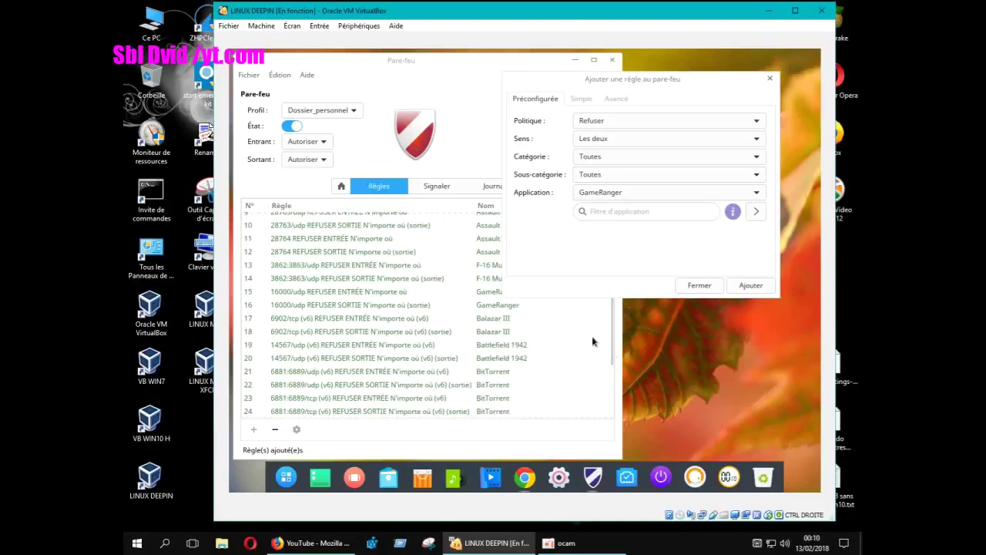
pyautogui.scroll(1, 595, 342)
pyautogui.click(492, 322)
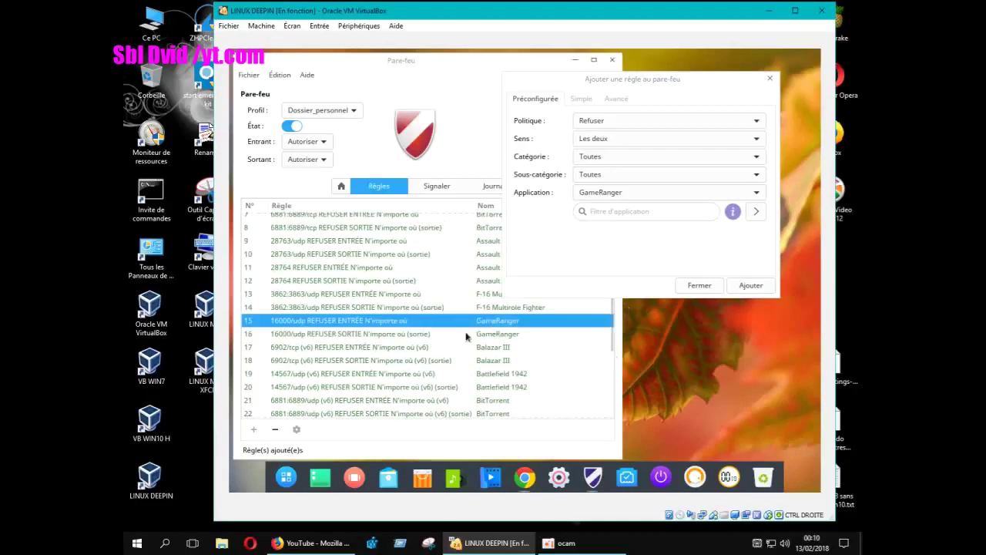
pyautogui.click(422, 336)
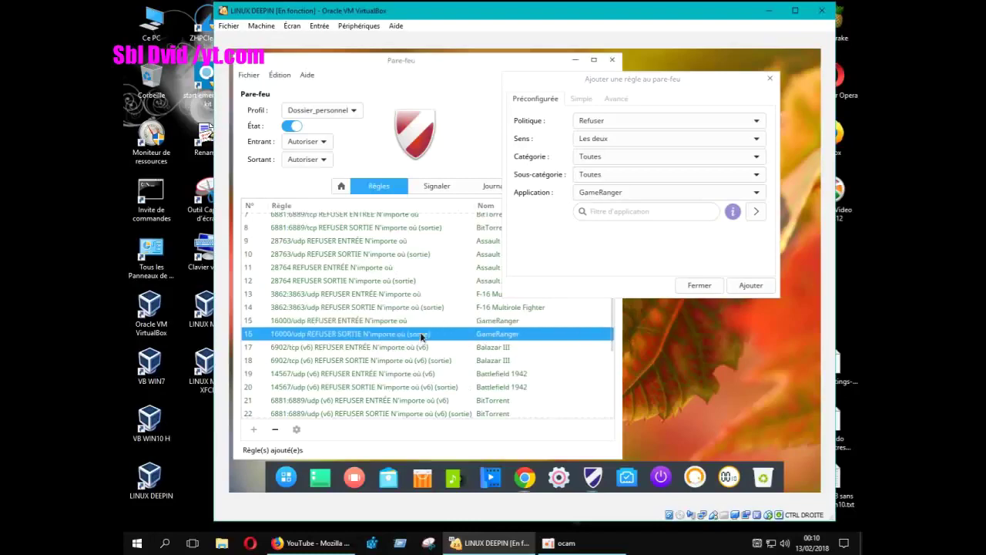
pyautogui.click(402, 323)
pyautogui.click(402, 333)
pyautogui.click(402, 323)
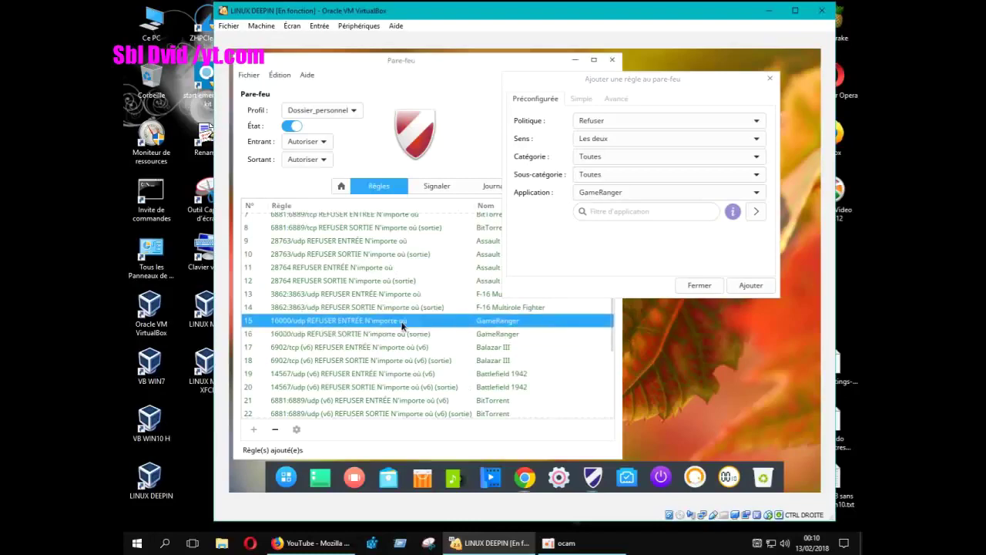
pyautogui.click(403, 335)
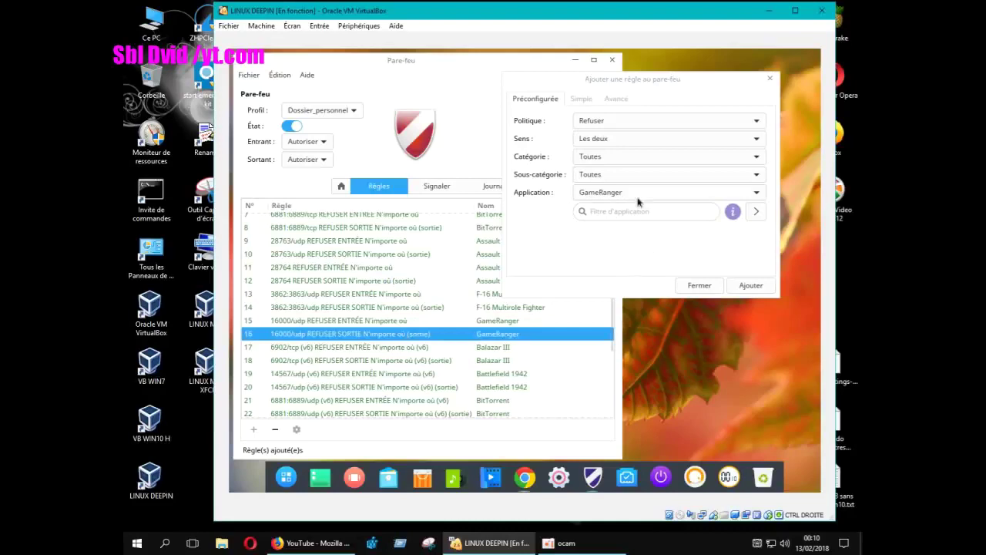
# - Leave the application choice at GameRanger and close the rule dialog without adding another rule
pyautogui.click(742, 193)
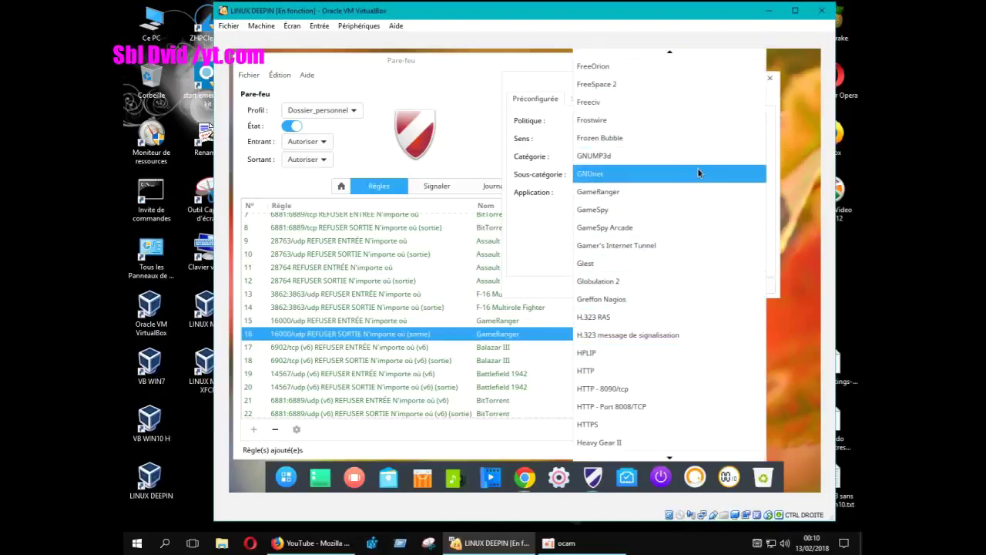
pyautogui.click(796, 62)
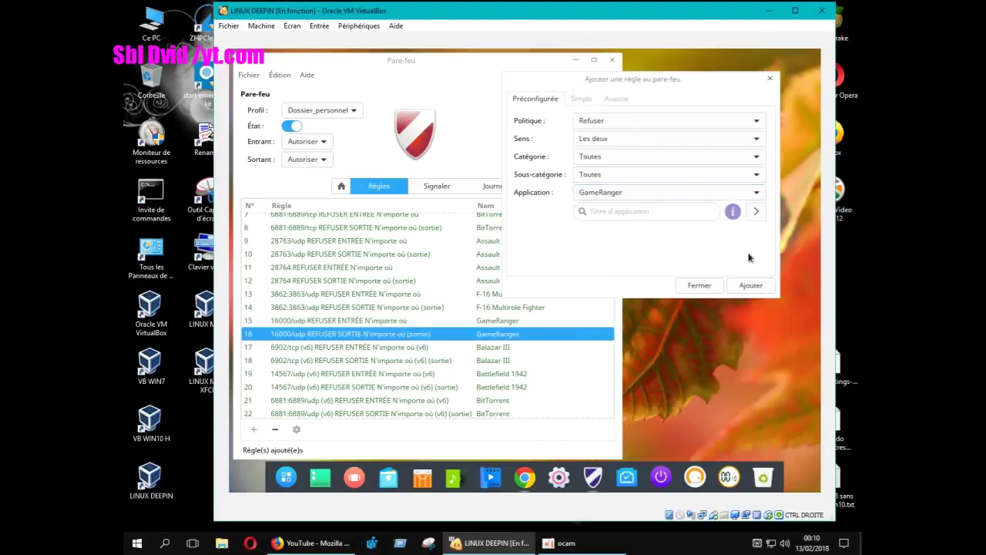
pyautogui.click(712, 286)
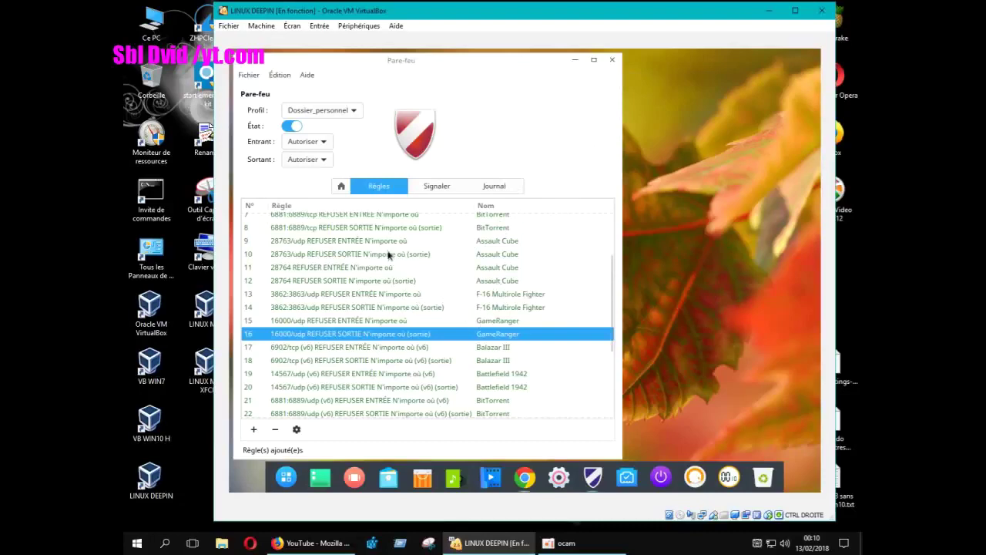
# - Review the rules list and select rules 1, 3 to 6, and 10 to 12 together
pyautogui.scroll(2, 571, 303)
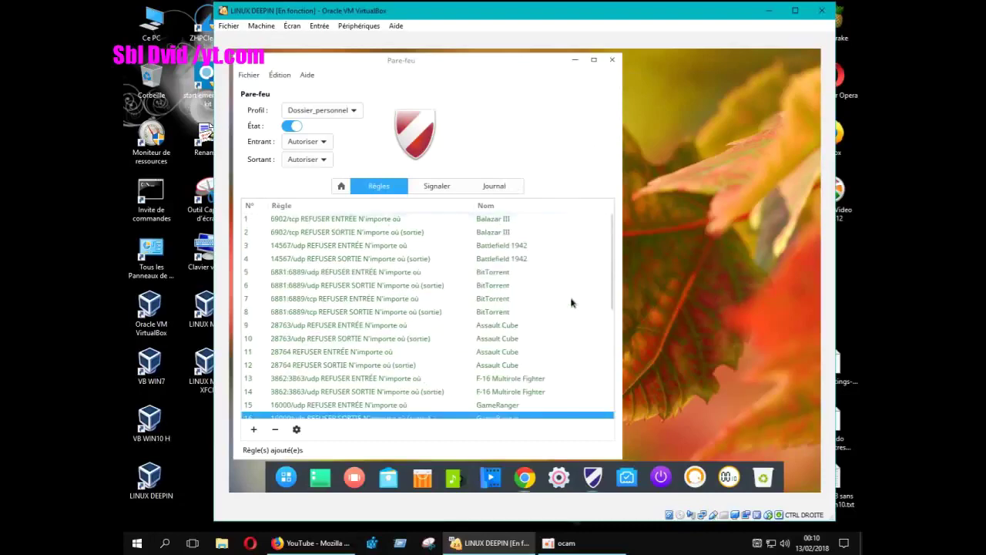
pyautogui.scroll(-4, 571, 303)
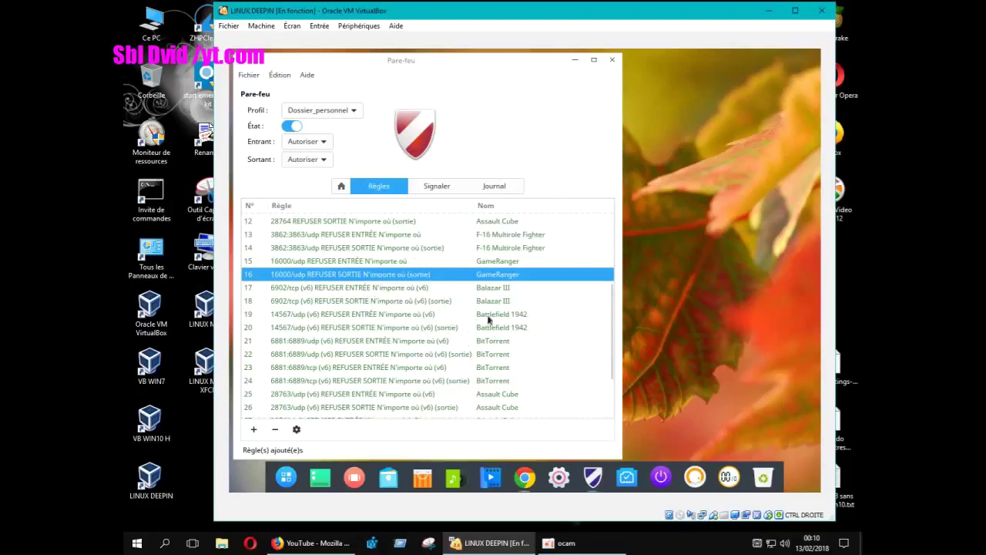
pyautogui.scroll(4, 552, 308)
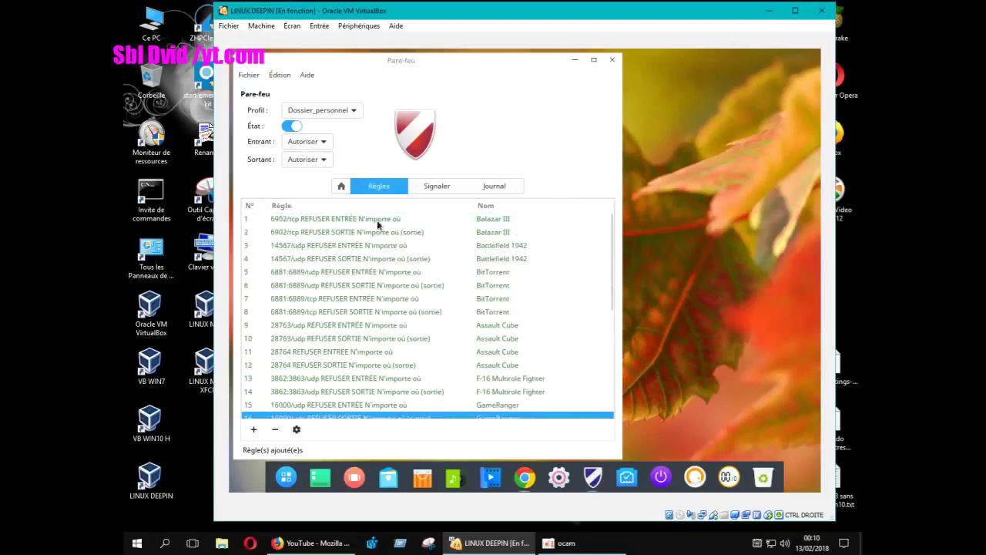
pyautogui.click(377, 221)
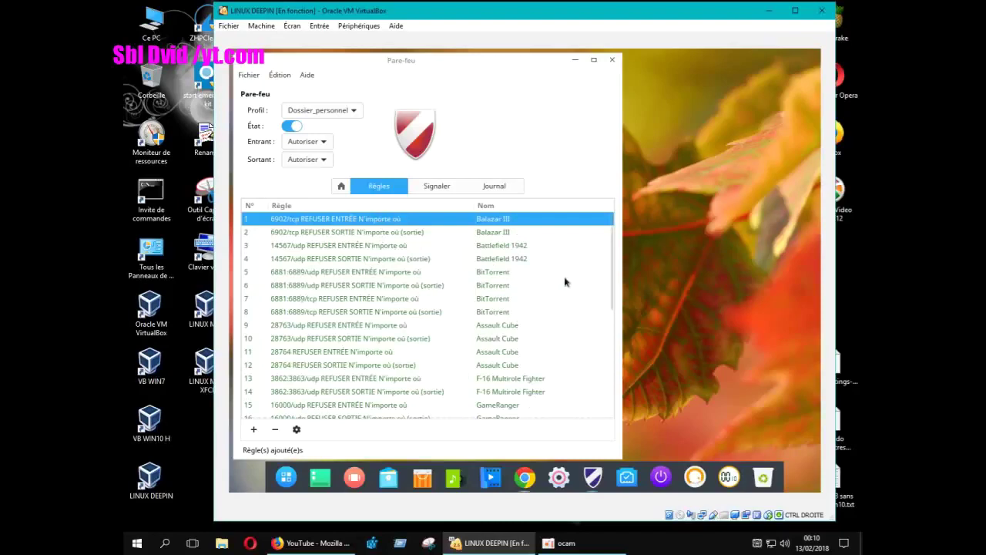
pyautogui.keyDown('ctrl'); pyautogui.click(362, 246); pyautogui.keyUp('ctrl')
pyautogui.keyDown('ctrl'); pyautogui.click(384, 260); pyautogui.keyUp('ctrl')
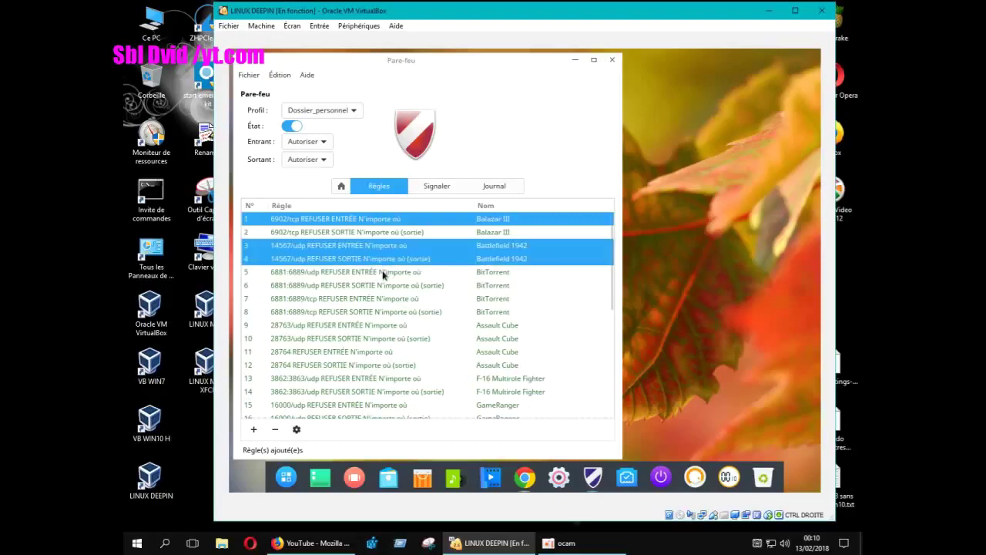
pyautogui.keyDown('ctrl'); pyautogui.click(382, 273); pyautogui.keyUp('ctrl')
pyautogui.keyDown('ctrl'); pyautogui.click(412, 285); pyautogui.keyUp('ctrl')
pyautogui.keyDown('ctrl'); pyautogui.click(391, 340); pyautogui.keyUp('ctrl')
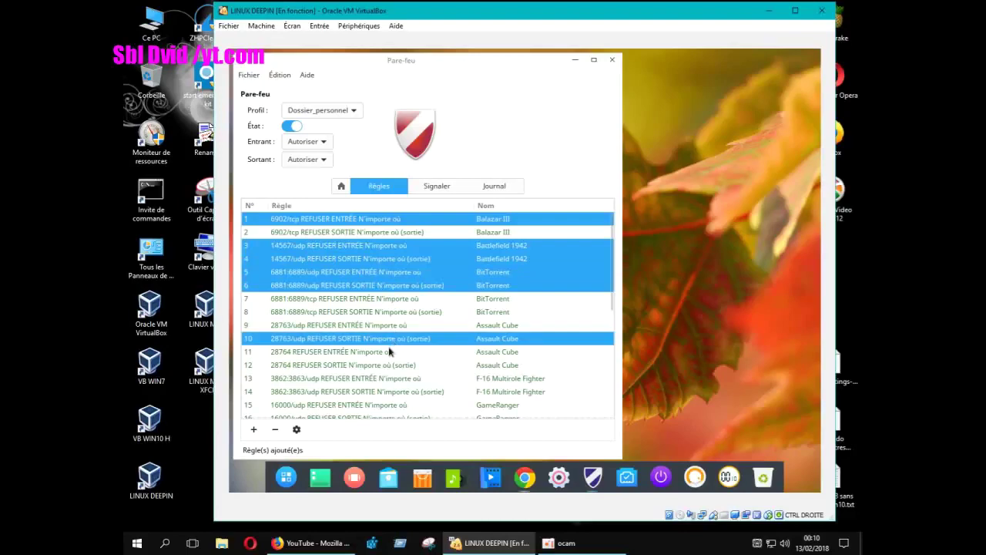
pyautogui.keyDown('ctrl'); pyautogui.click(389, 351); pyautogui.keyUp('ctrl')
pyautogui.keyDown('ctrl'); pyautogui.click(388, 365); pyautogui.keyUp('ctrl')
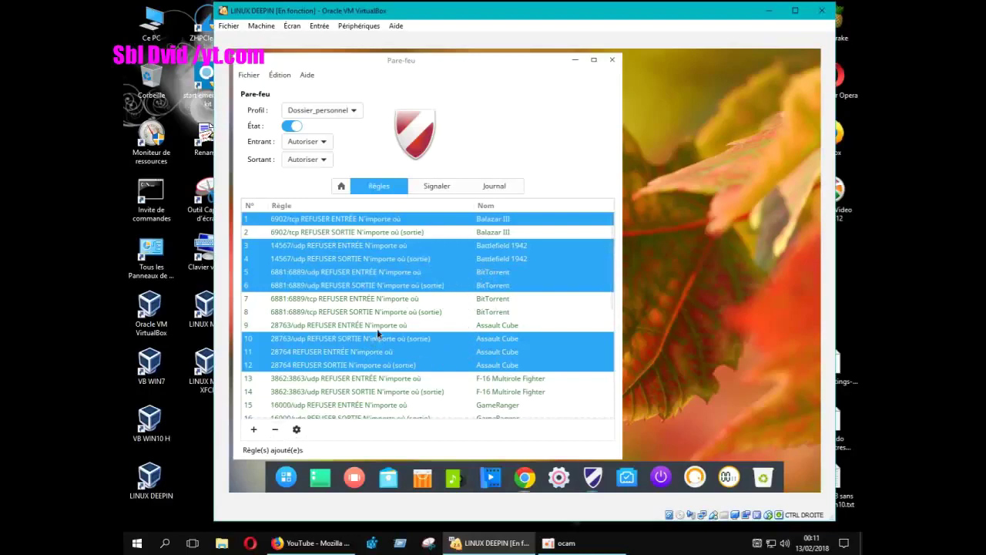
# - Open the new-rule dialog, compare its Simple and Avancé forms with Préconfigurée, and close it without adding a rule
pyautogui.click(254, 429)
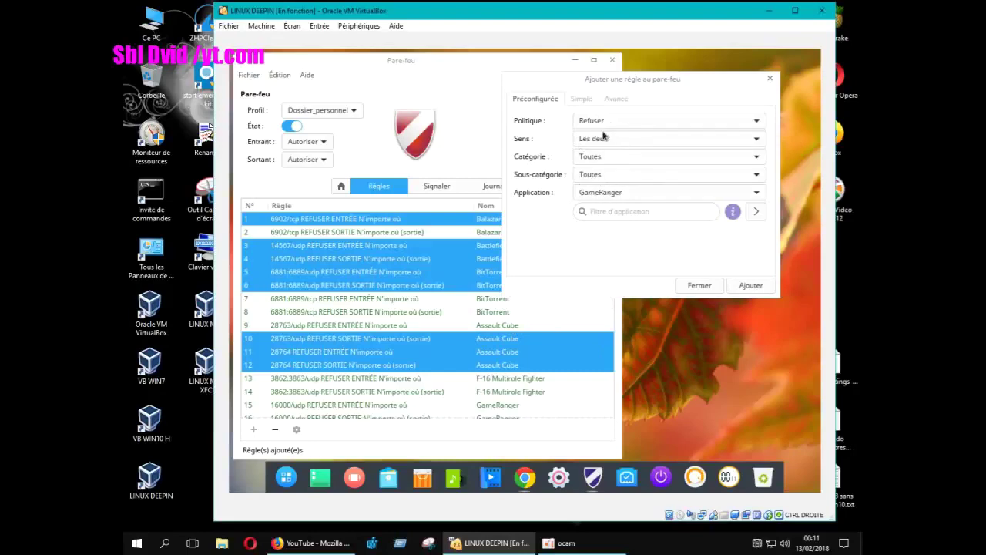
pyautogui.click(582, 98)
pyautogui.click(617, 100)
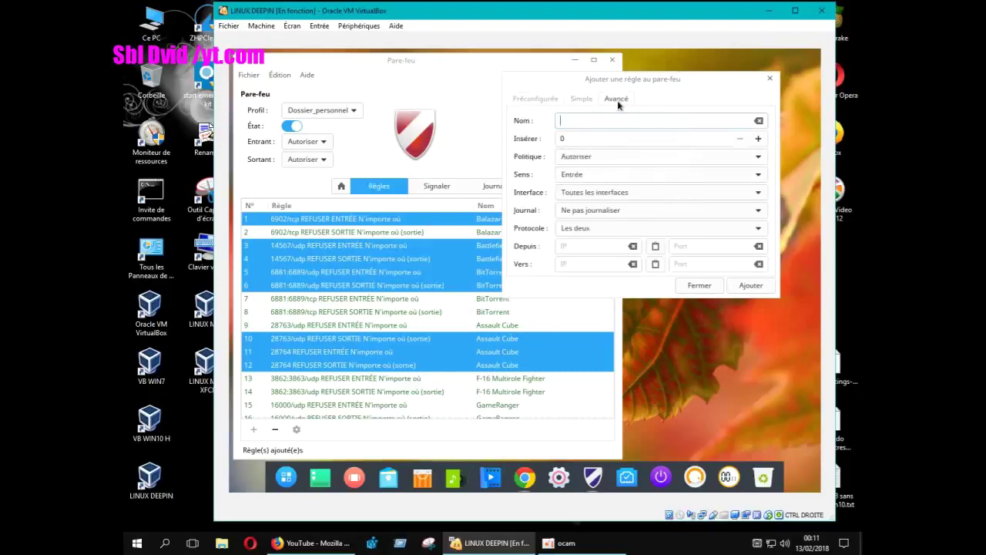
pyautogui.click(578, 99)
pyautogui.click(613, 99)
pyautogui.click(580, 97)
pyautogui.click(548, 101)
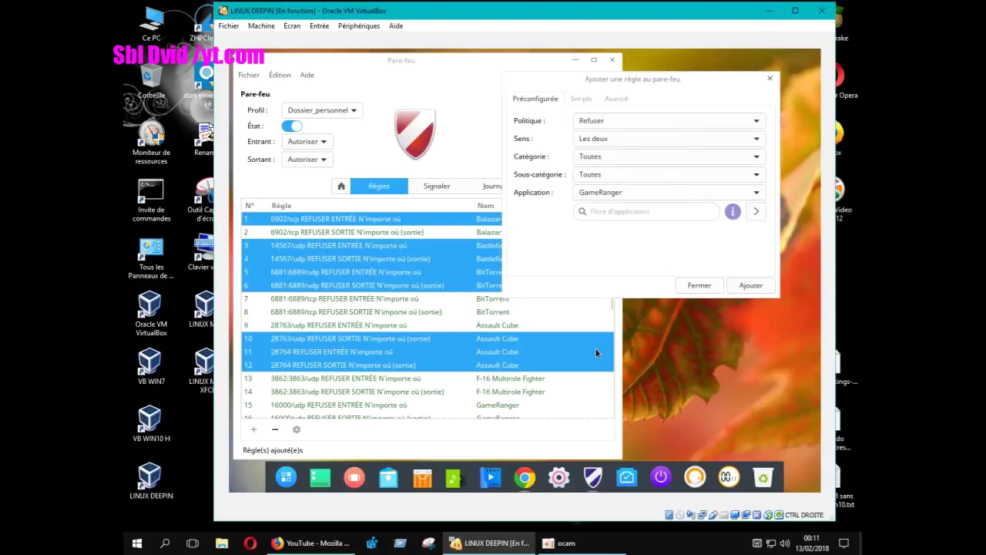
pyautogui.click(707, 286)
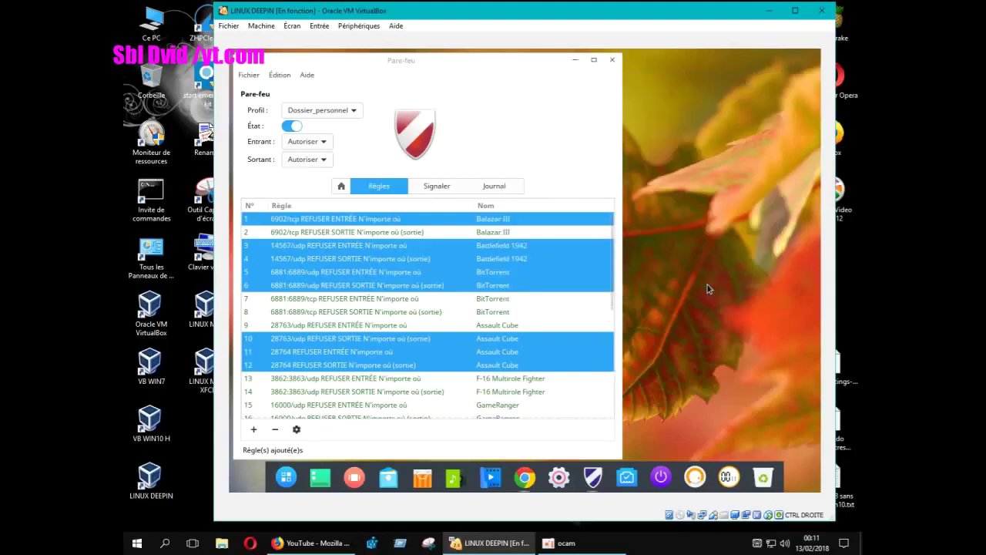
# - Close the firewall window, then open Chrome to check web access and close the browser
pyautogui.click(613, 60)
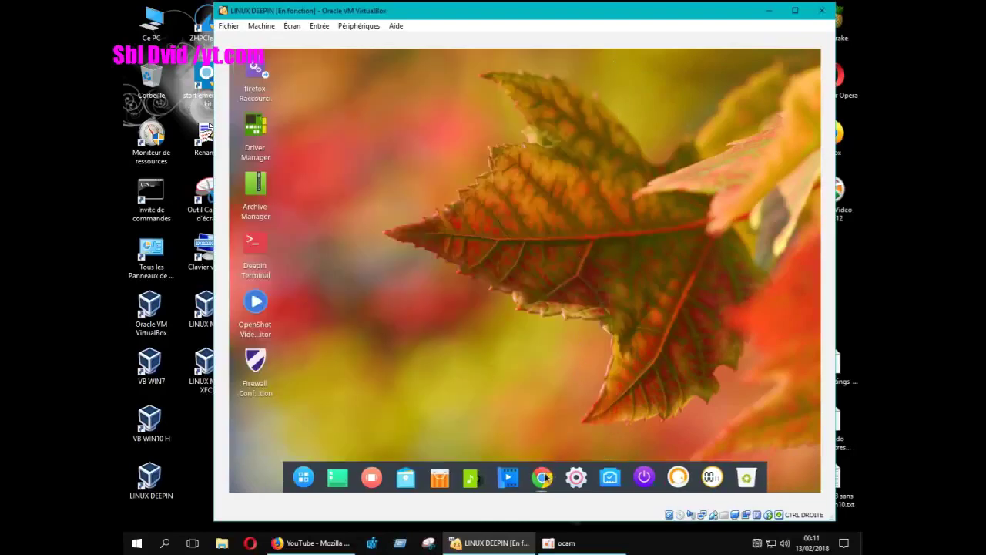
pyautogui.click(545, 478)
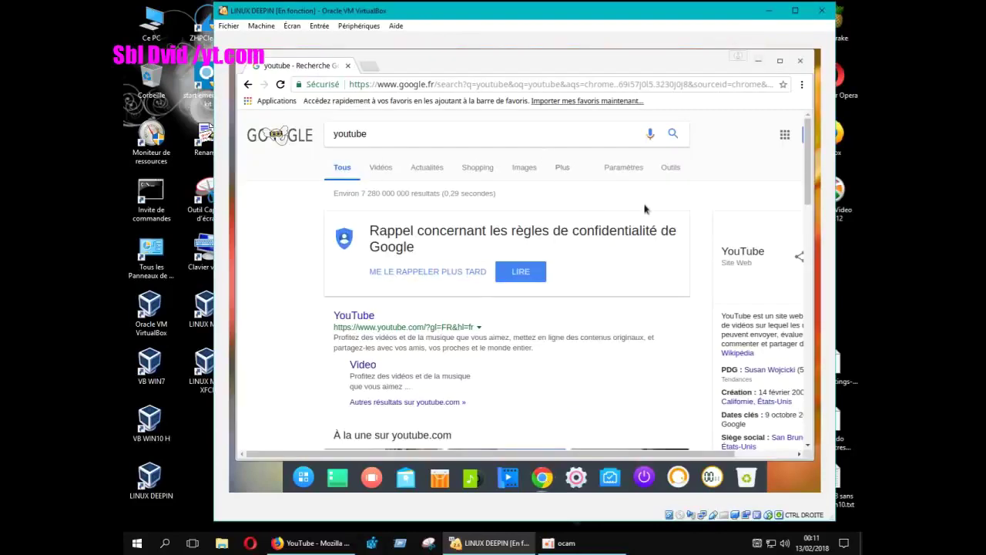
pyautogui.click(800, 60)
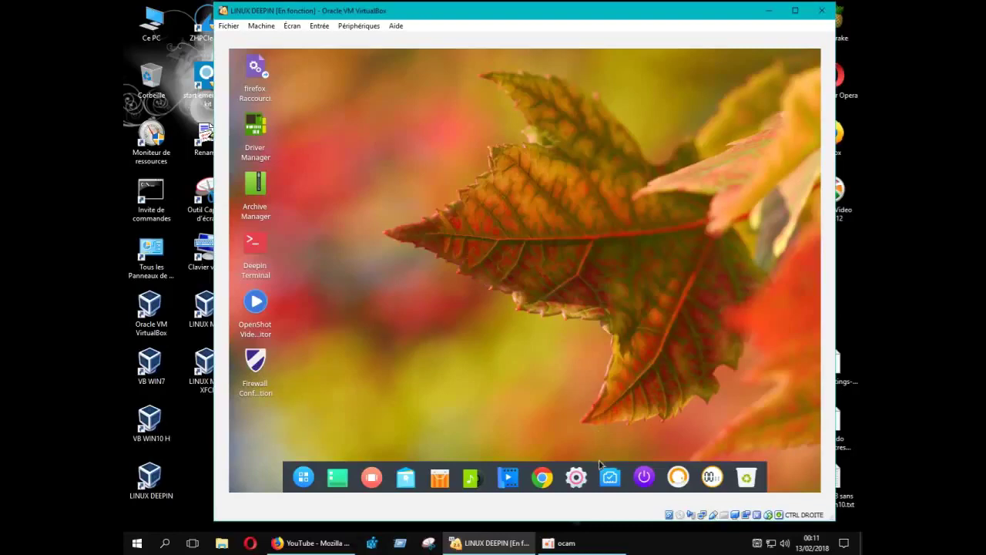
pyautogui.moveTo(595, 546)
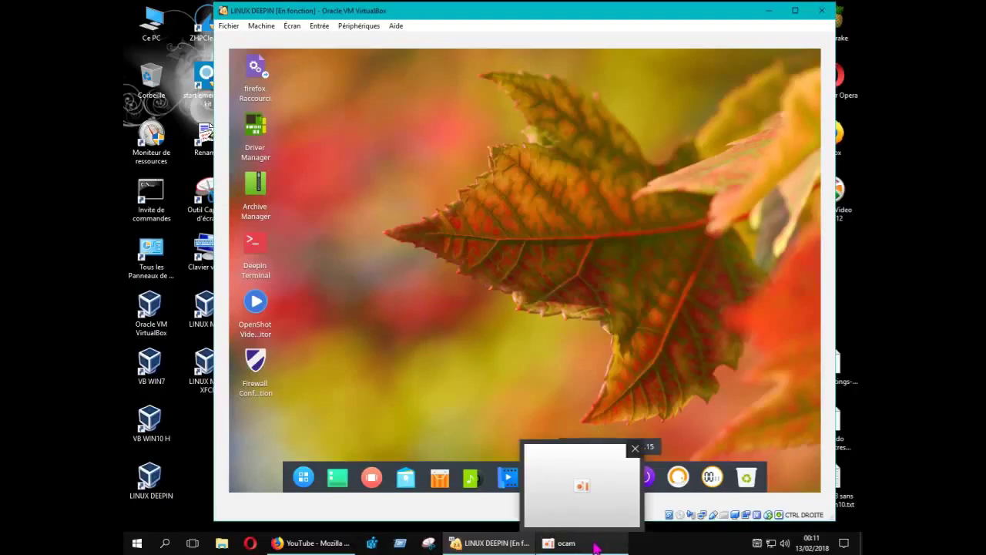
pyautogui.click(595, 546)
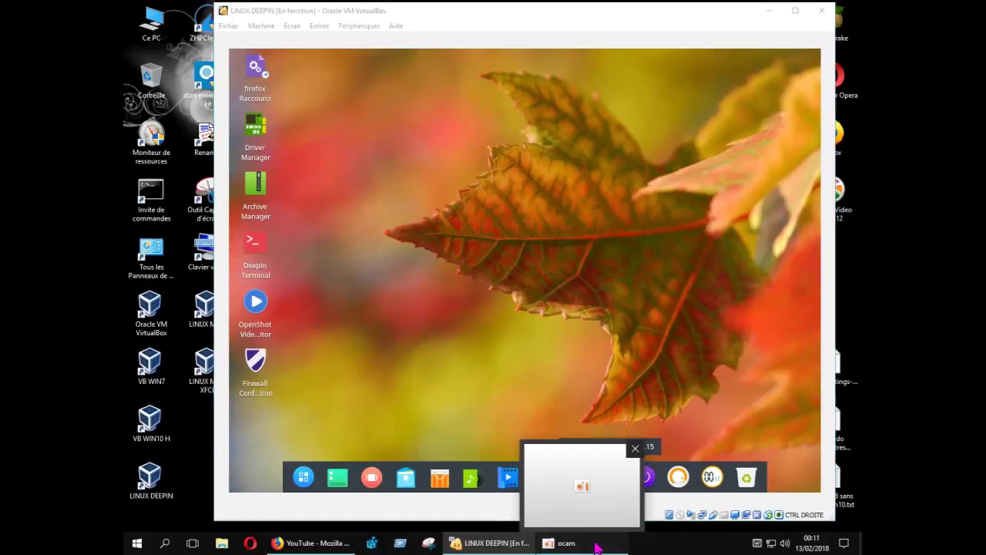